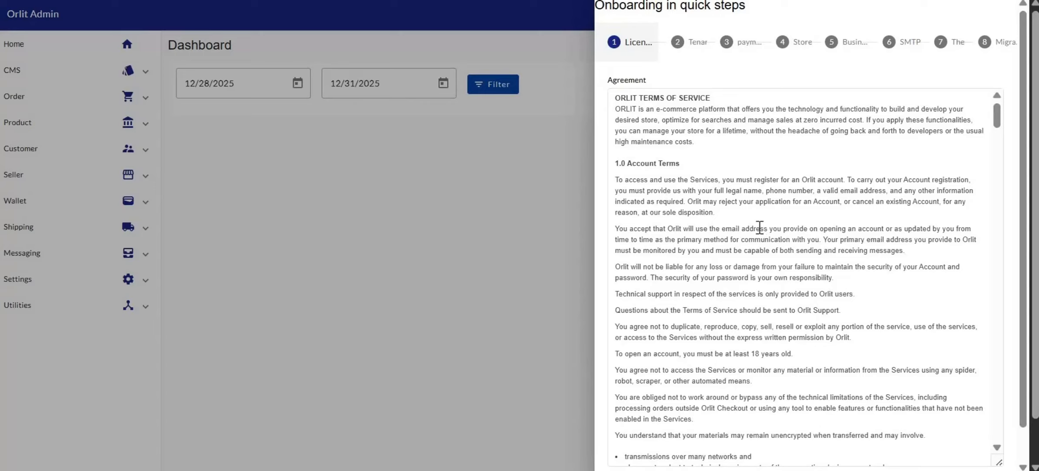
Scroll through the Orlit terms of service and accept the agreement.
scroll(759, 226, "down", 10)
scroll(760, 227, "up", 10)
left_click_drag(999, 124, 1028, 401)
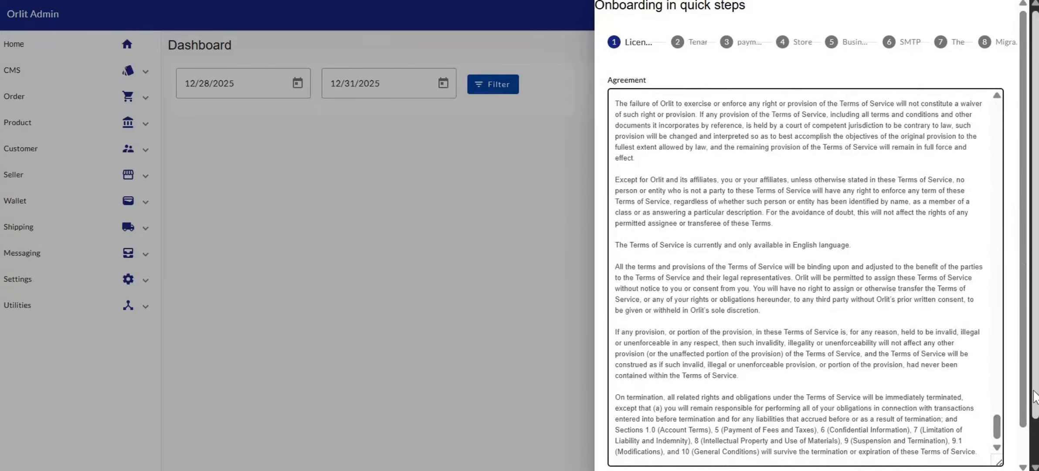
scroll(1027, 401, "down", 1)
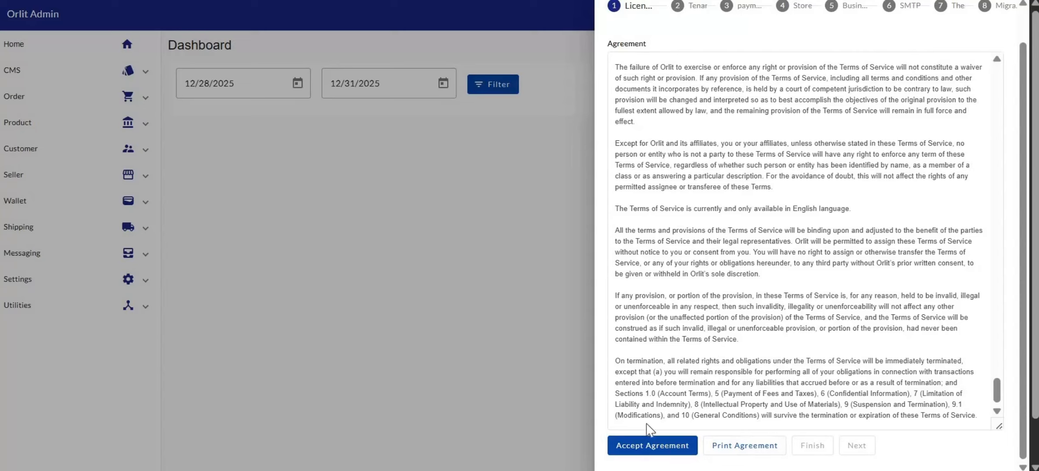
left_click(651, 445)
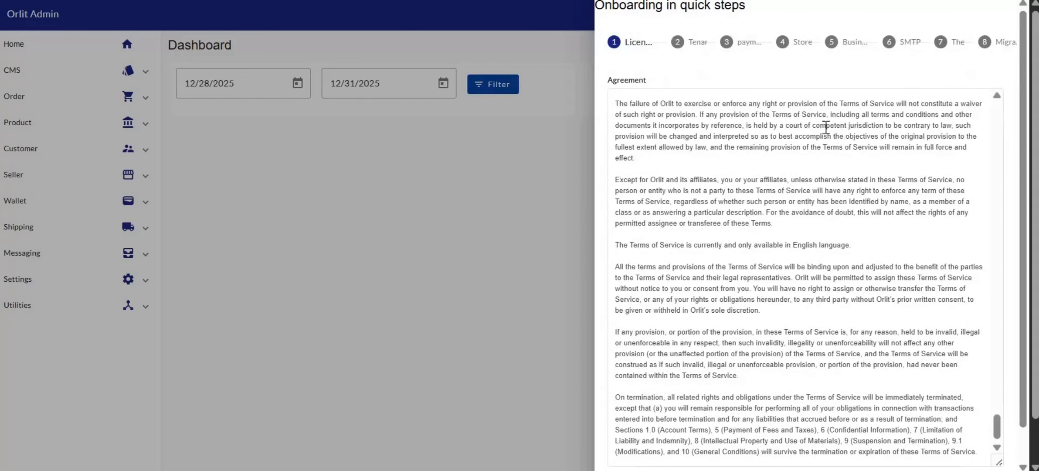
scroll(794, 180, "down", 1)
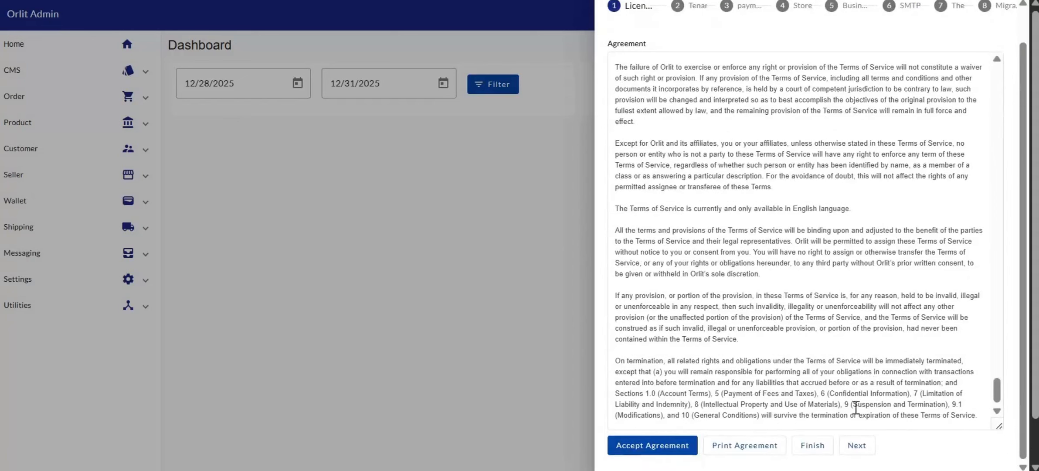
On the tenant step, enable POD and Online payment modes and save the account.
left_click(857, 445)
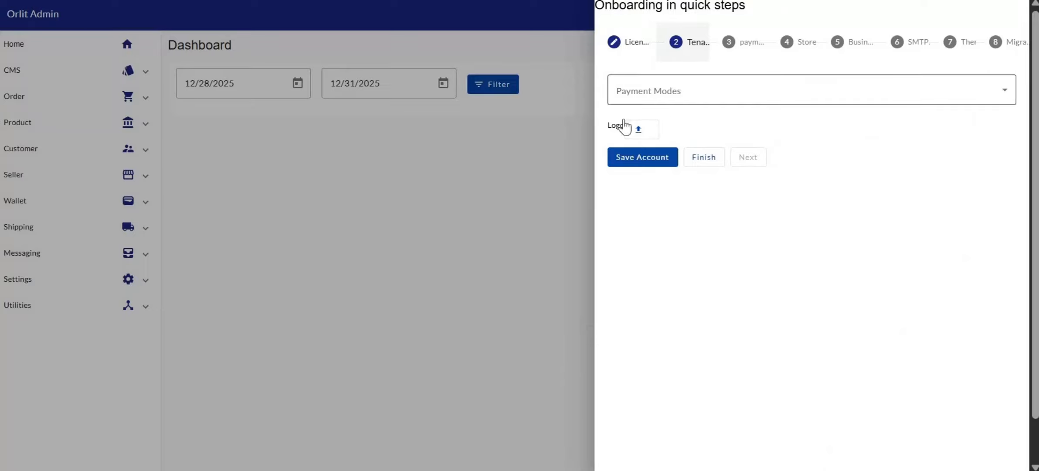
left_click(687, 95)
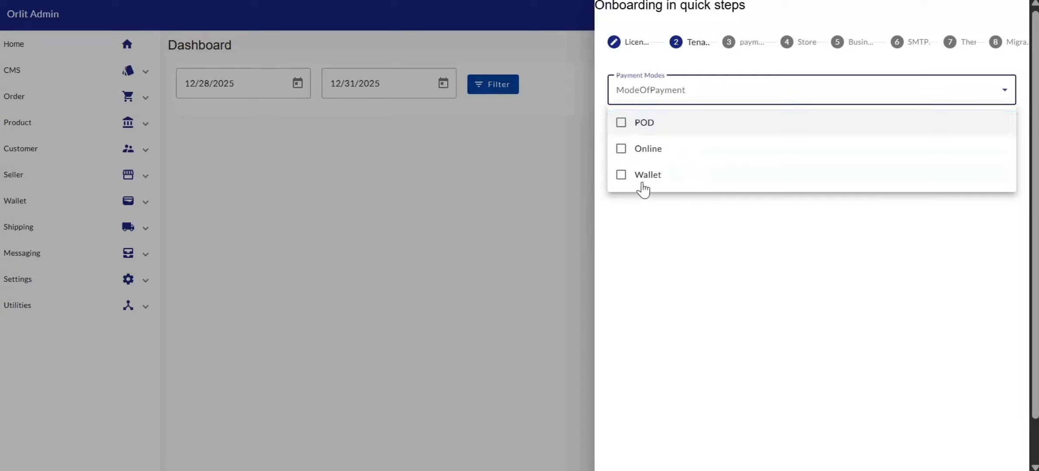
left_click(627, 133)
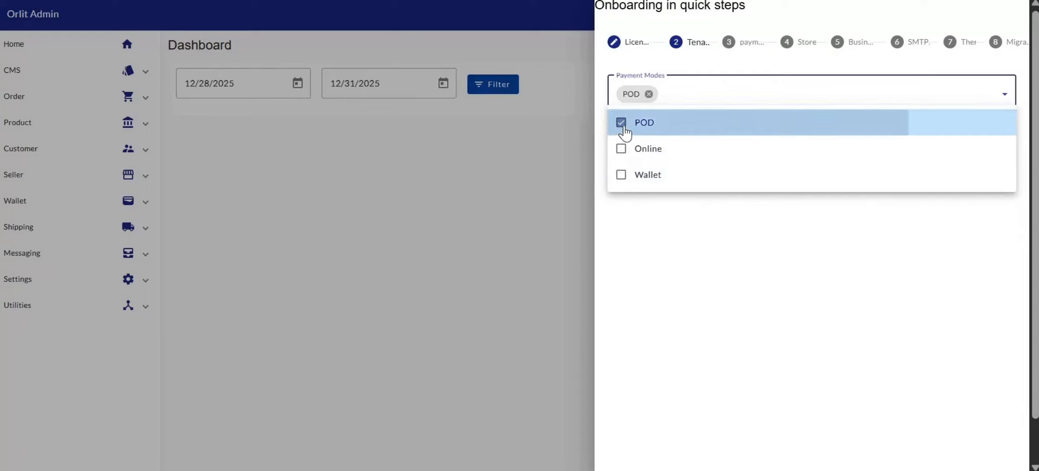
left_click(622, 153)
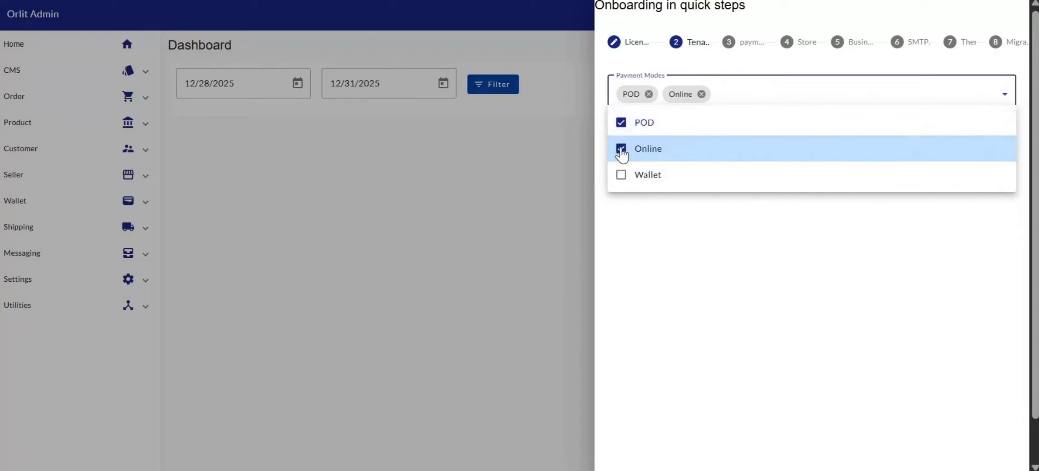
left_click(623, 154)
left_click(622, 153)
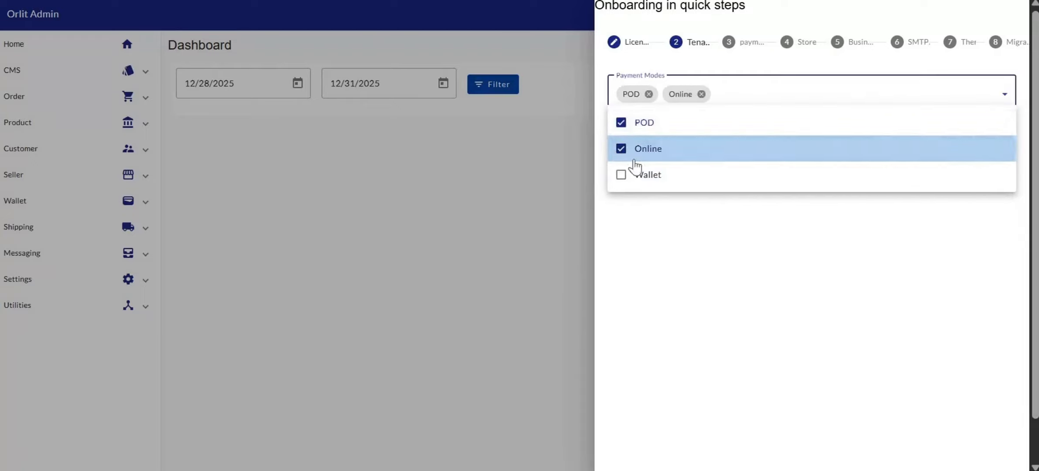
left_click(700, 246)
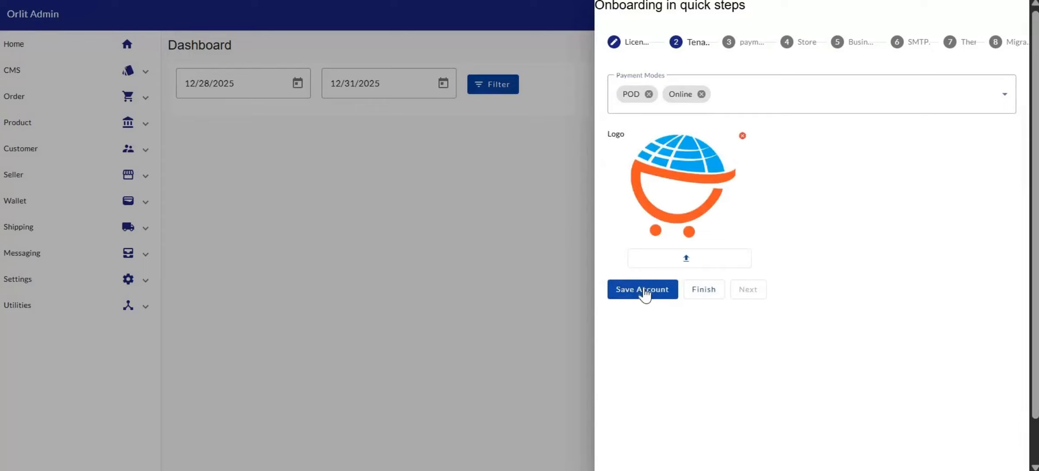
left_click(644, 291)
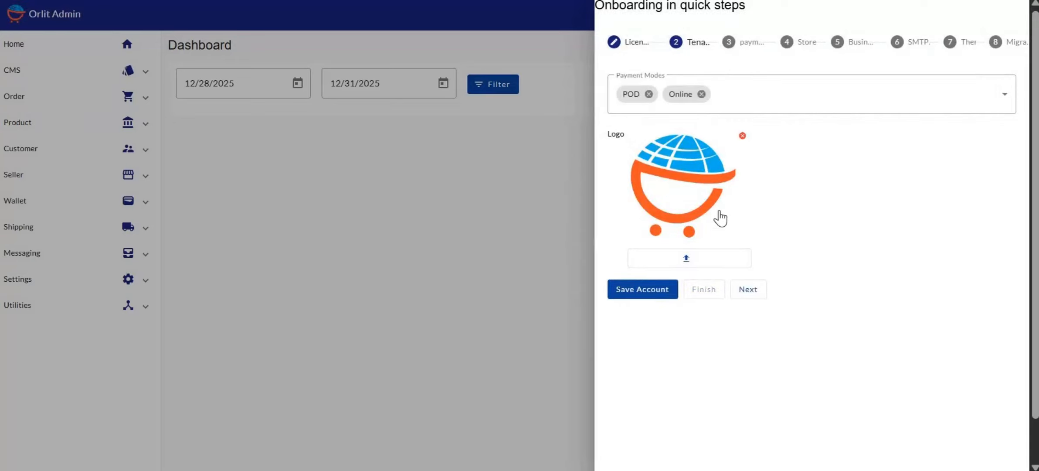
Advance to the payment step and pick Paystack as the new processor.
left_click(749, 290)
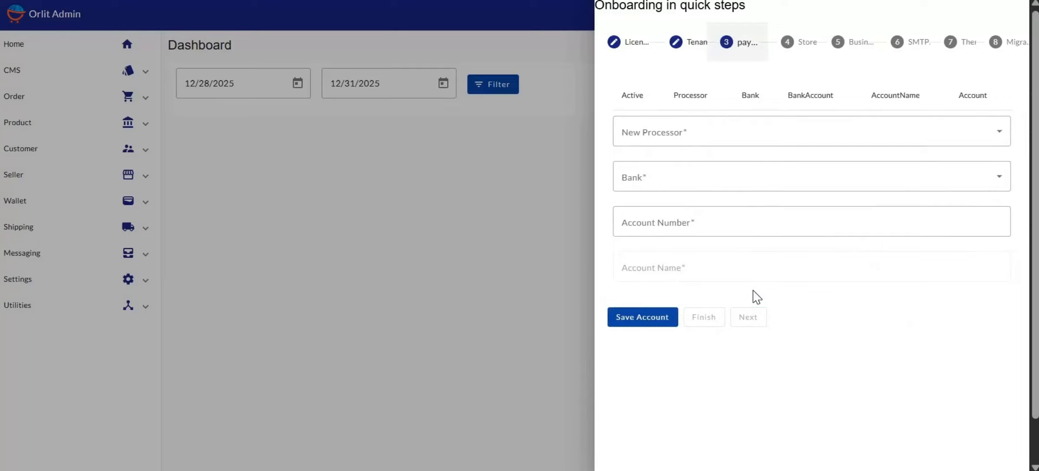
left_click(687, 136)
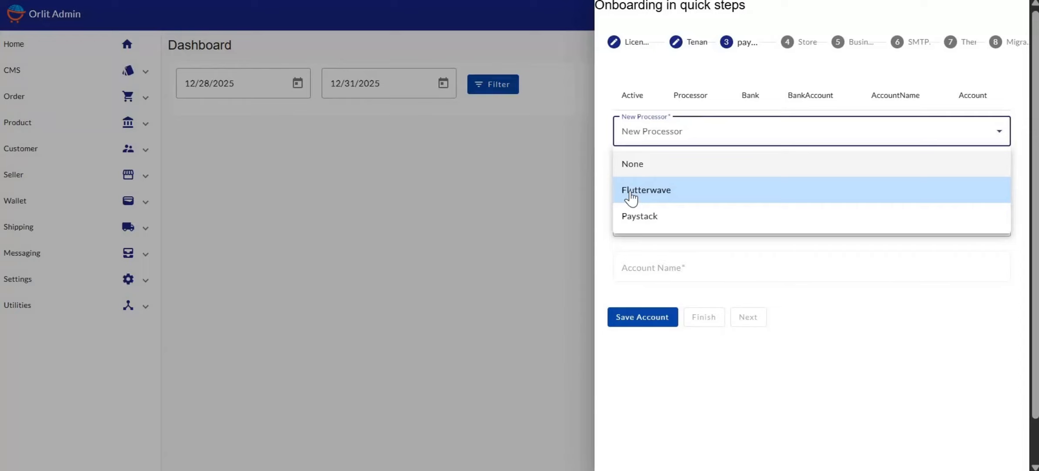
left_click(651, 219)
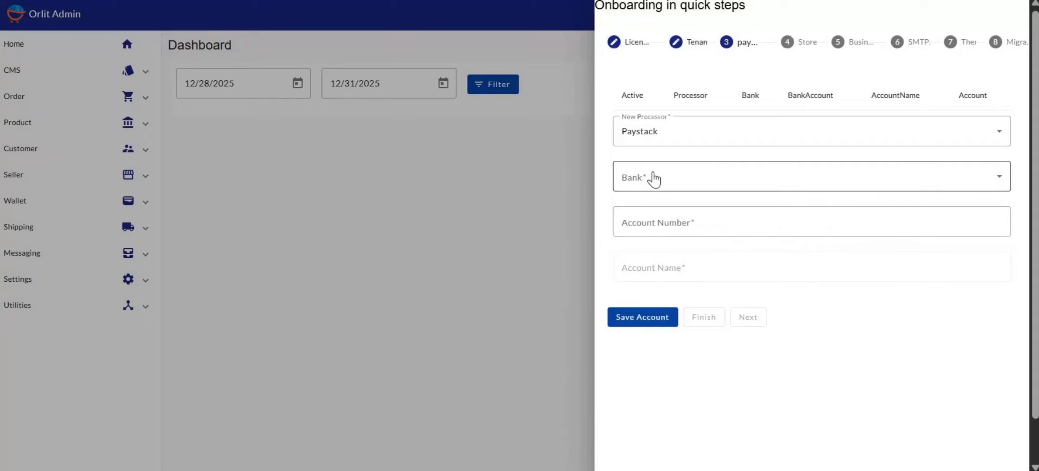
Open the Bank dropdown and scroll through the list of banks.
left_click(656, 177)
scroll(677, 269, "down", 5)
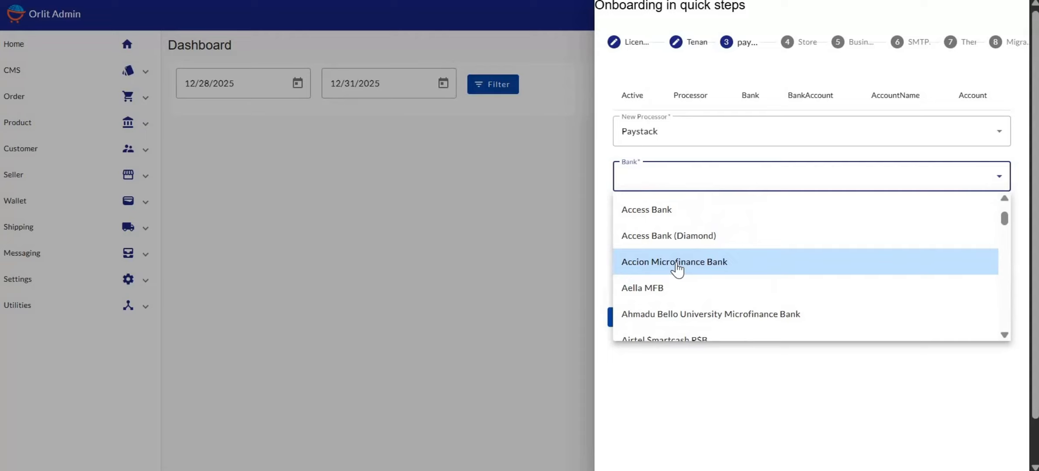
scroll(691, 281, "down", 6)
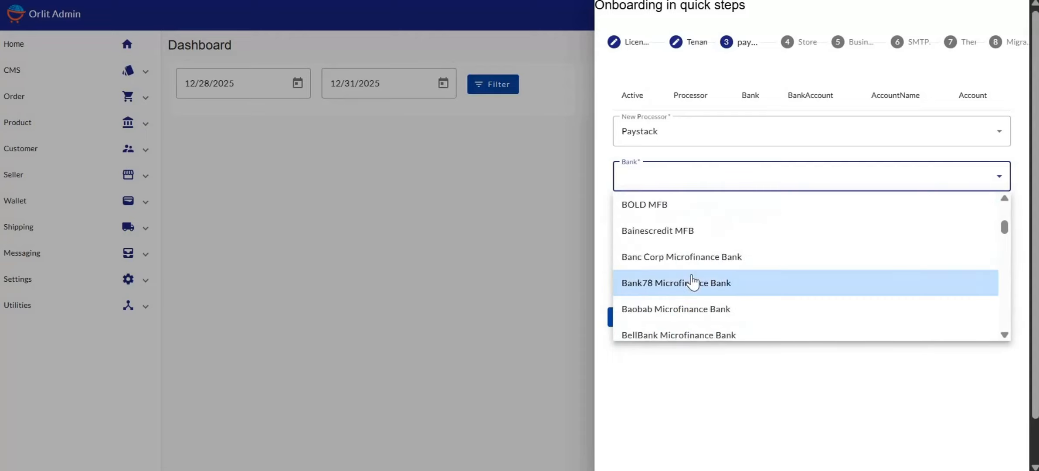
scroll(692, 281, "down", 5)
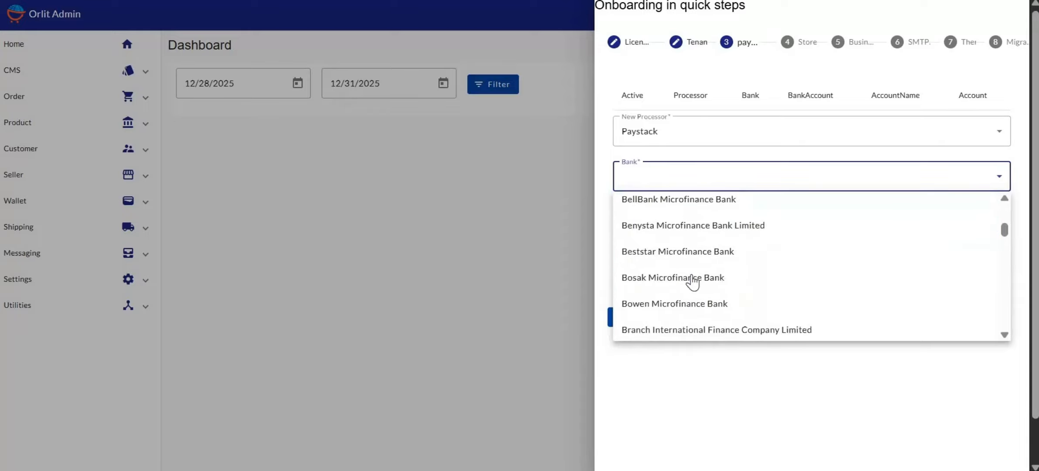
scroll(693, 282, "down", 20)
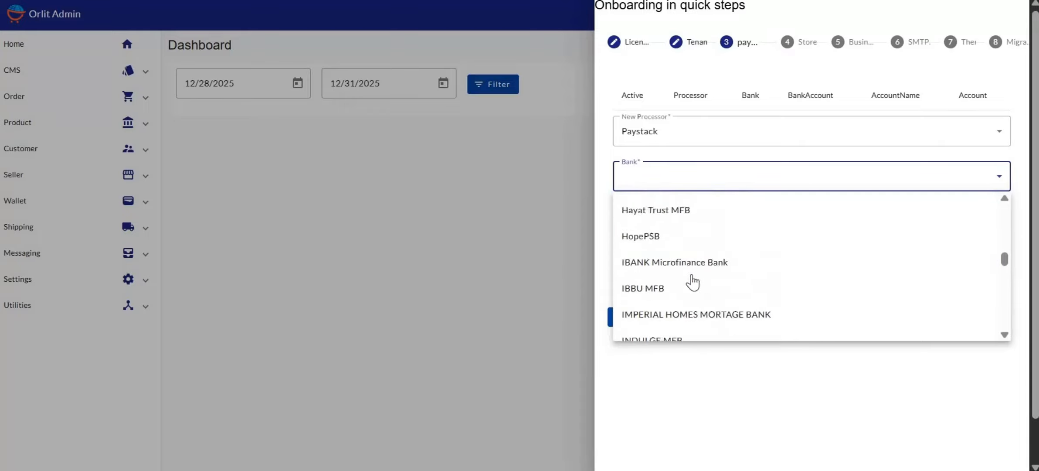
scroll(692, 283, "down", 20)
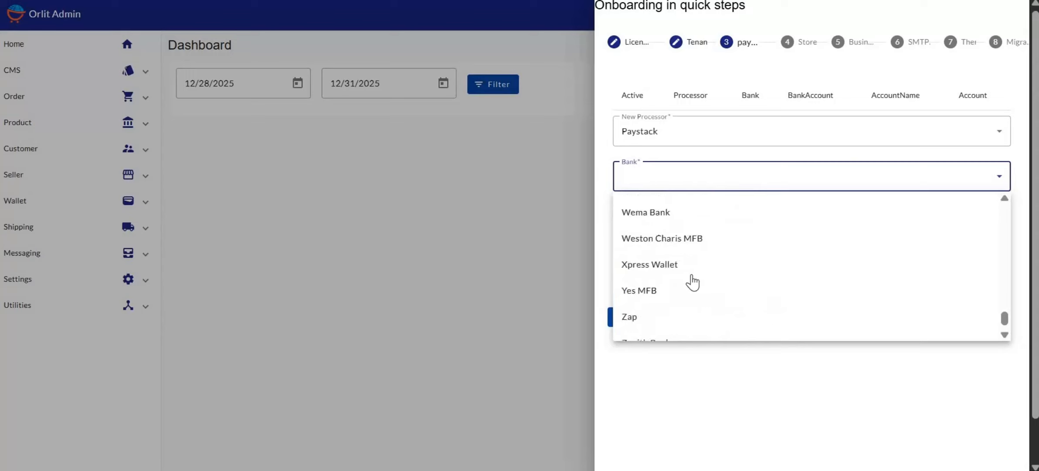
scroll(691, 281, "down", 1)
scroll(691, 281, "up", 3)
scroll(688, 285, "down", 3)
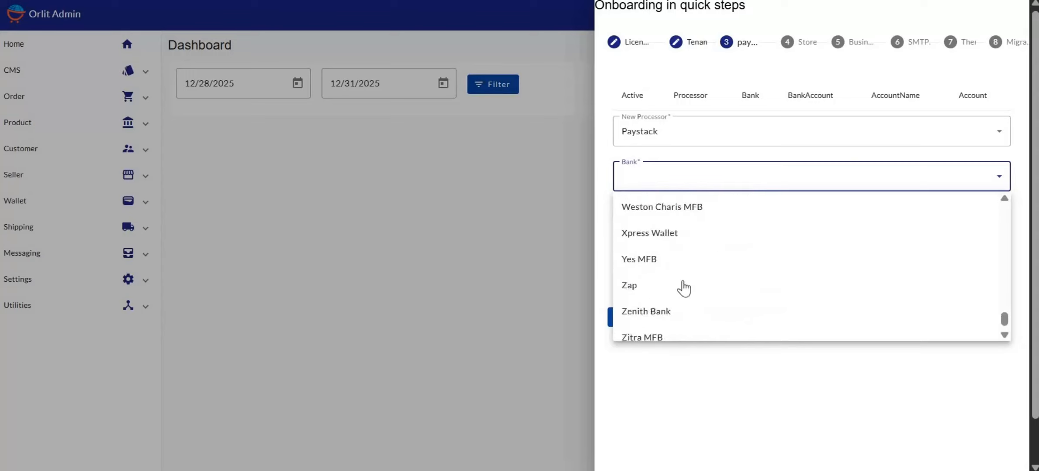
Choose Zenith Bank, enter the bank account number, and save the Paystack account.
left_click(643, 315)
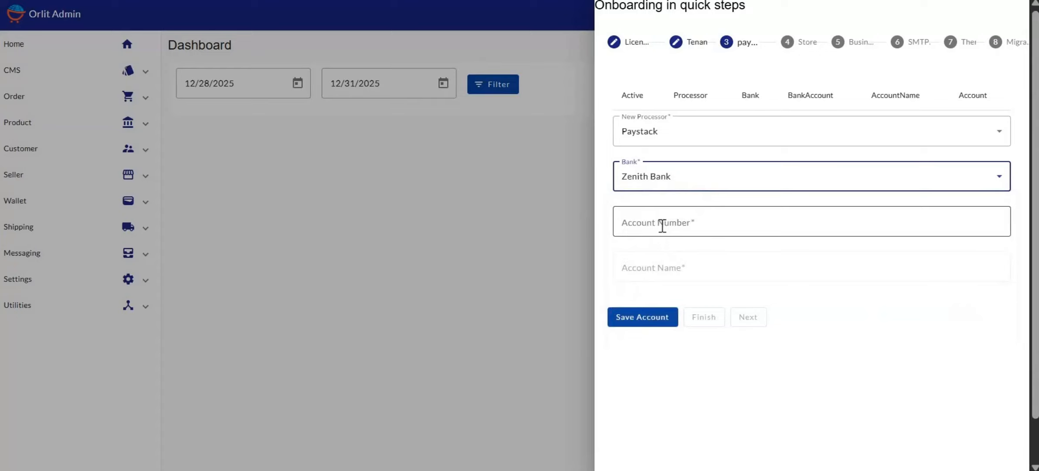
left_click(522, 122)
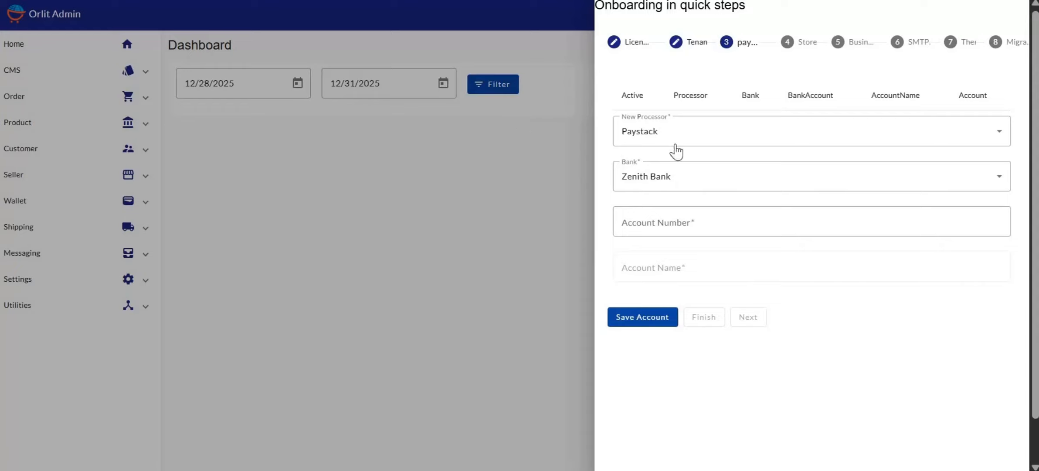
left_click(676, 222)
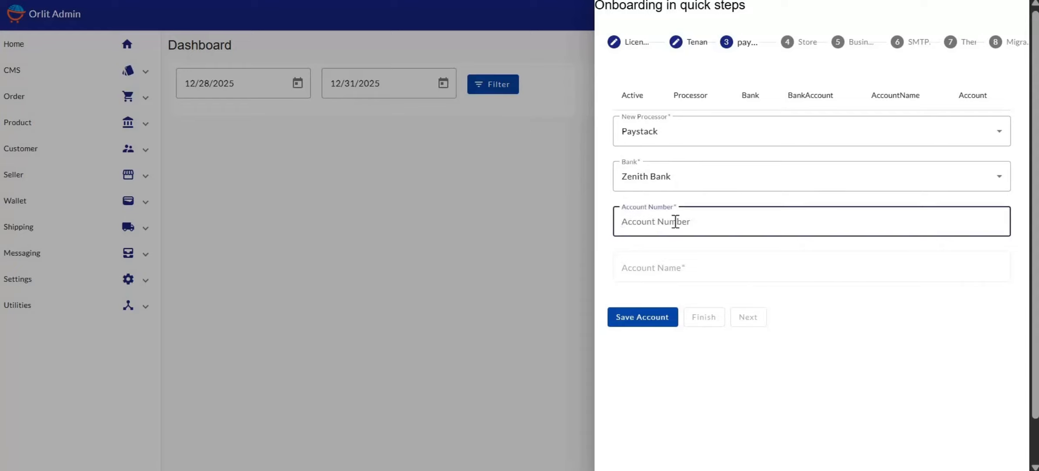
type("0000000000")
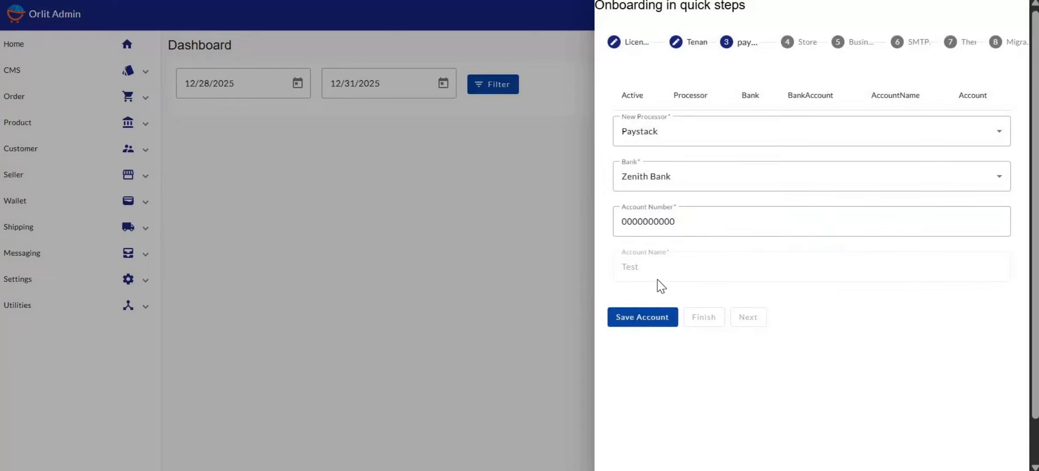
left_click(648, 316)
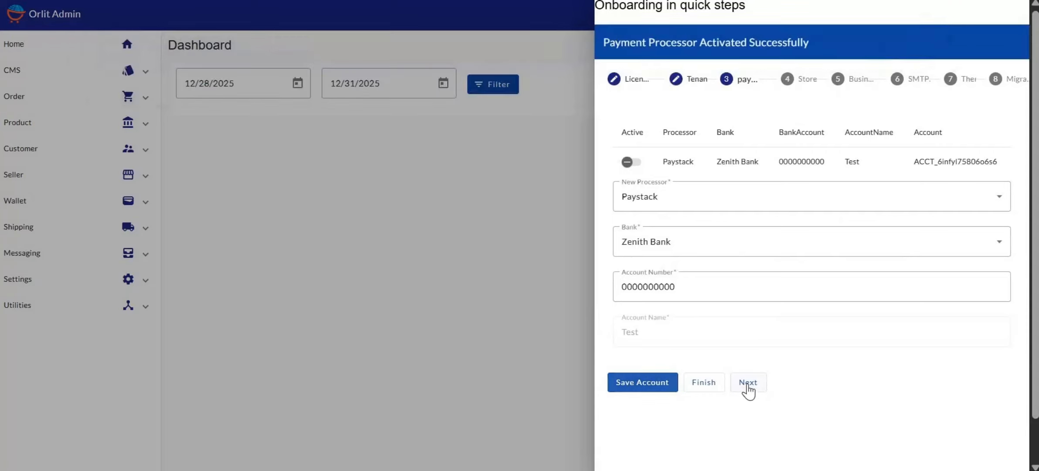
On the store step, enter store URL xyz.com and store name 'xYZ Business'.
left_click(750, 385)
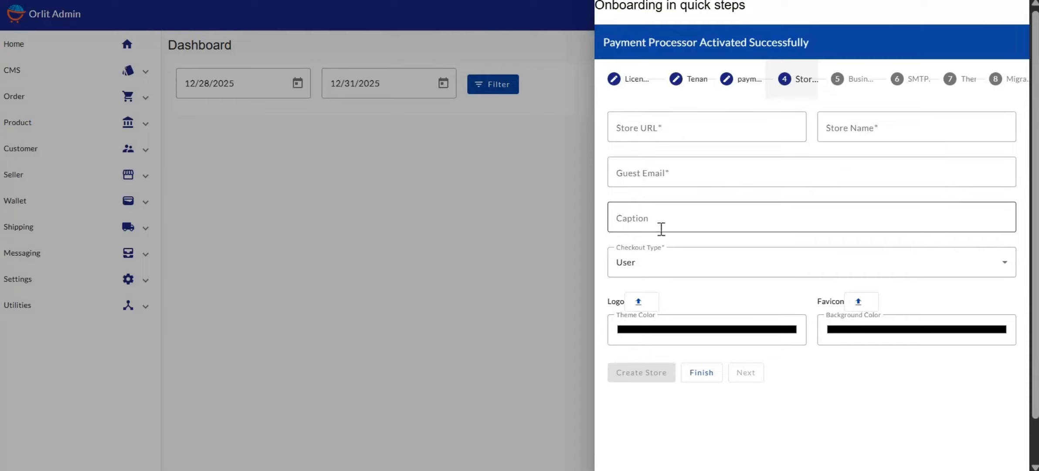
left_click(658, 128)
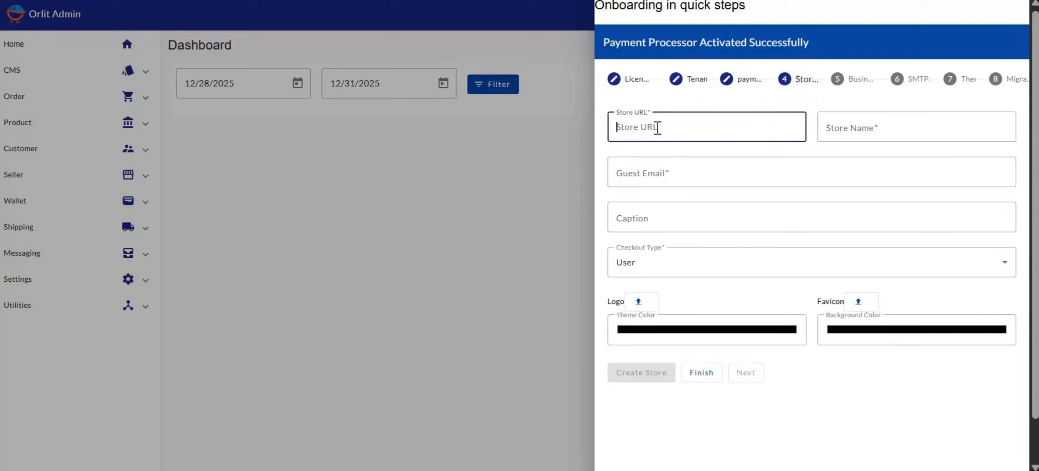
type("xyz.")
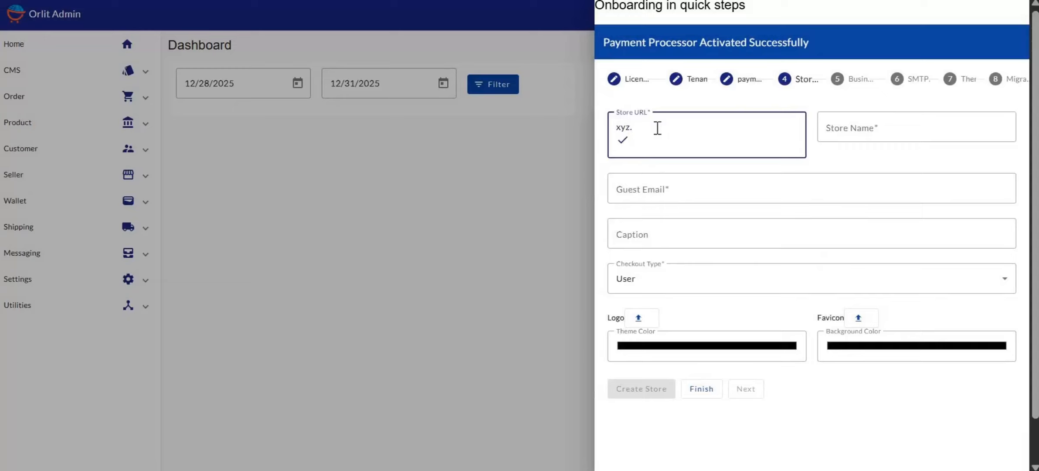
type("com")
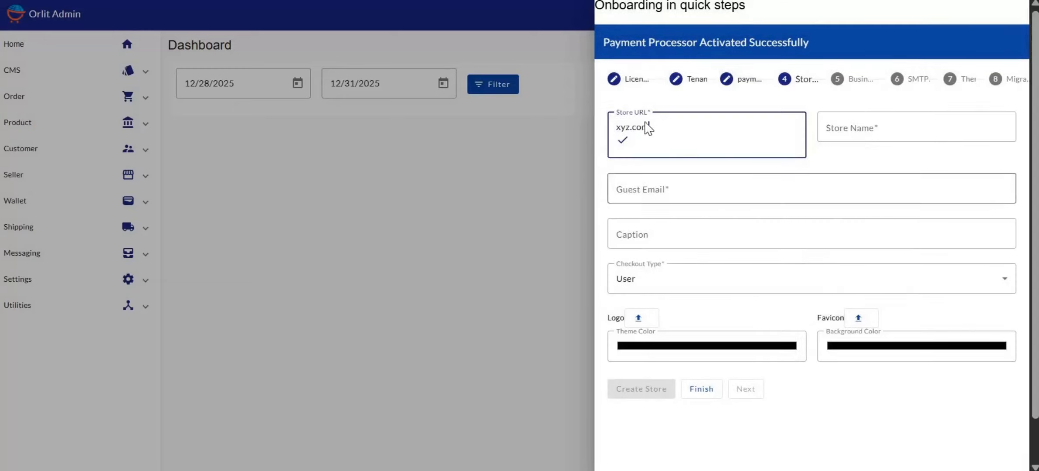
left_click(841, 129)
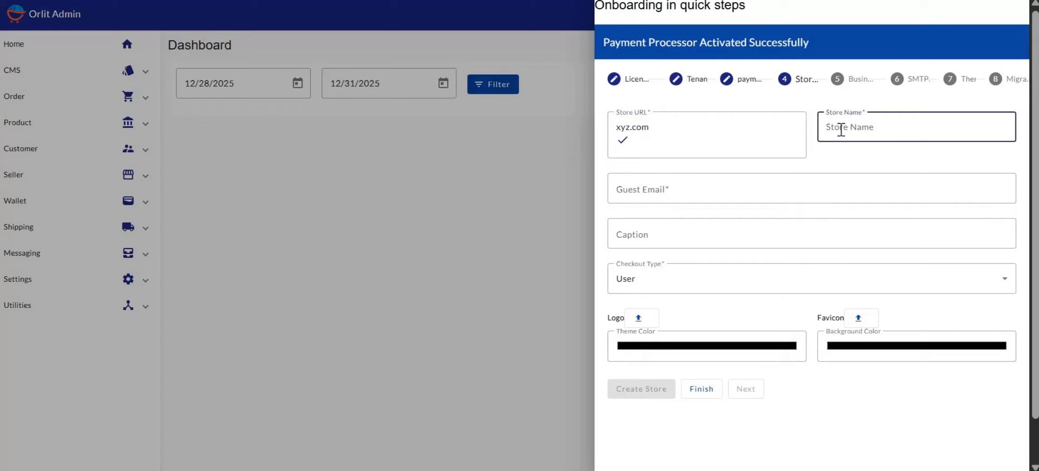
type("xYZ Business")
Fill in the guest e-mail address and the caption 'xyz business to the world'.
left_click(641, 184)
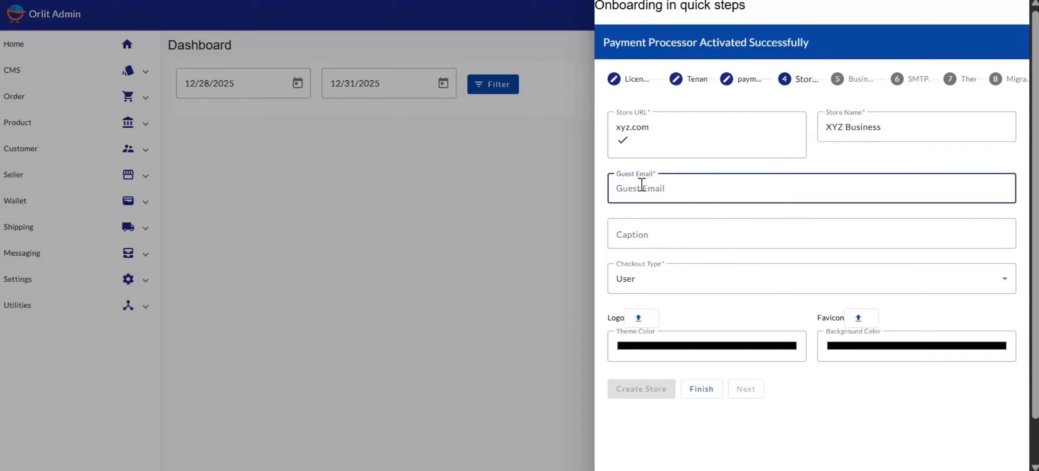
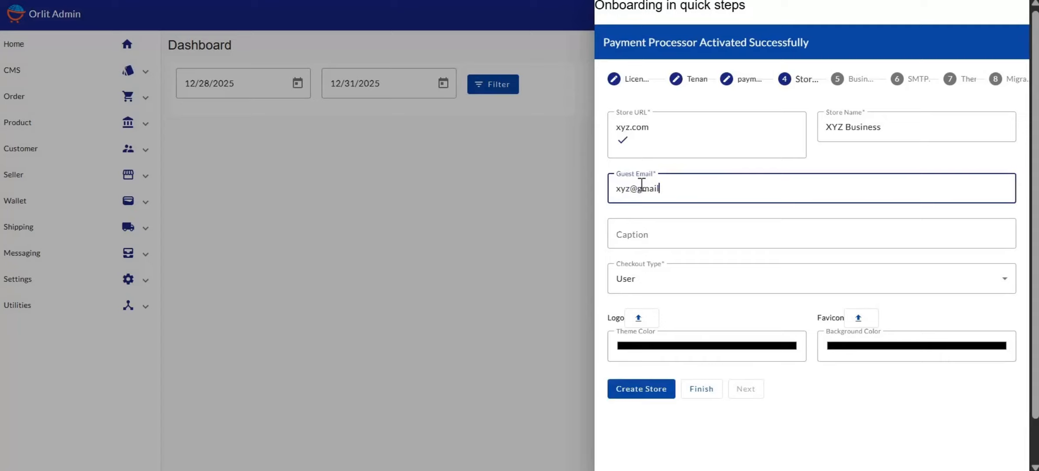
left_click(632, 238)
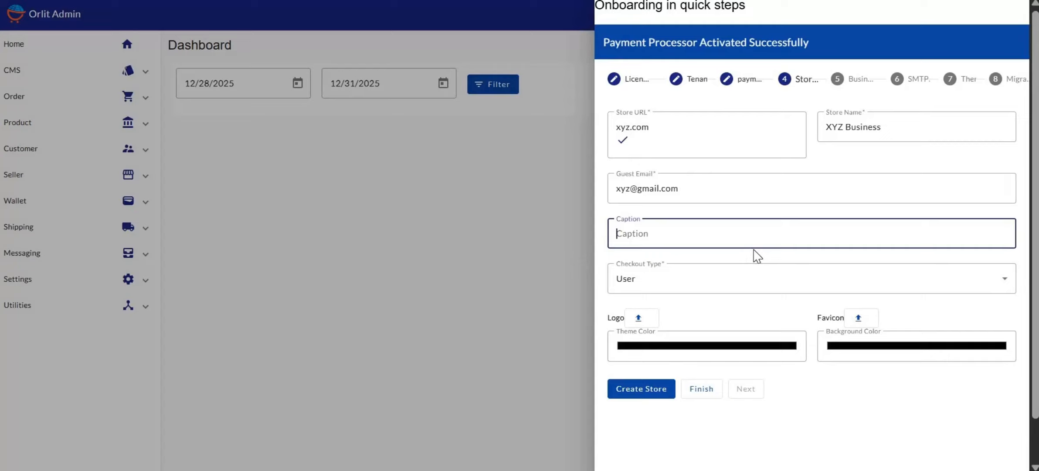
type("xyz business to the w")
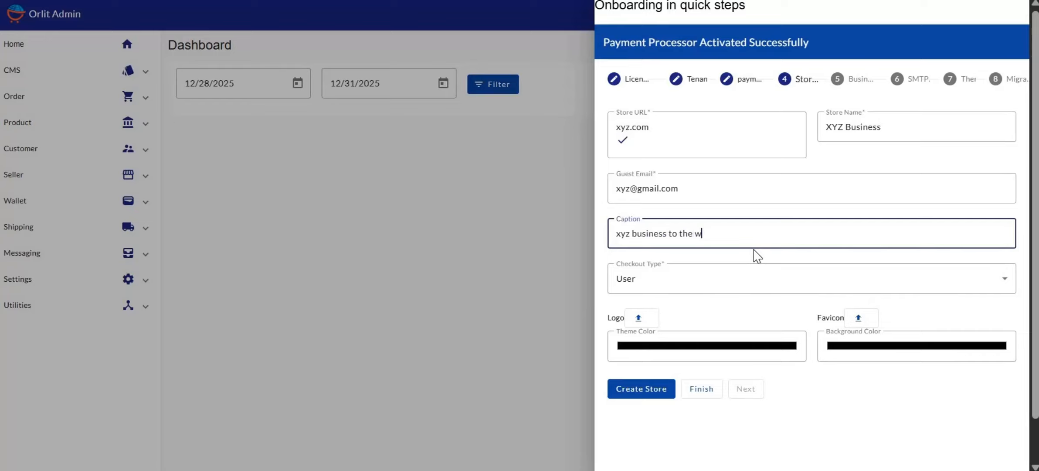
type("orld")
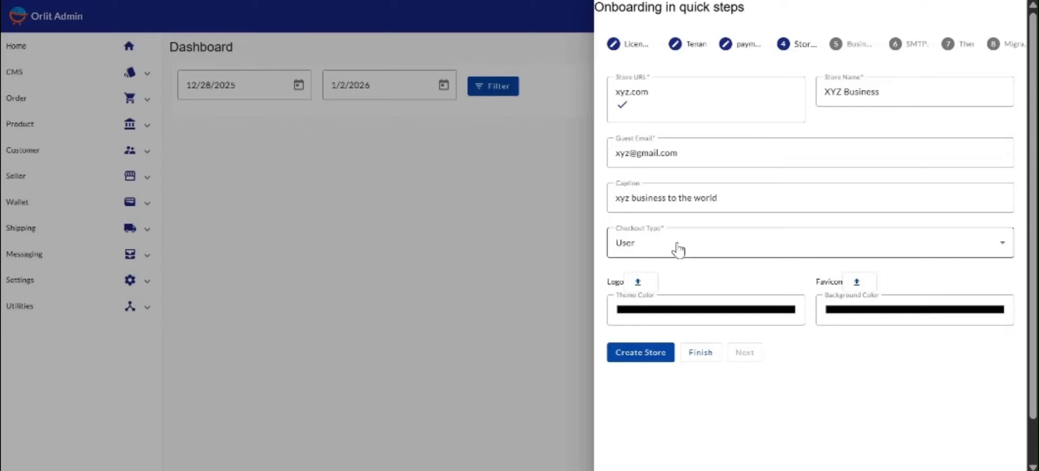
Choose the store's checkout type from the Checkout Type dropdown.
left_click(678, 249)
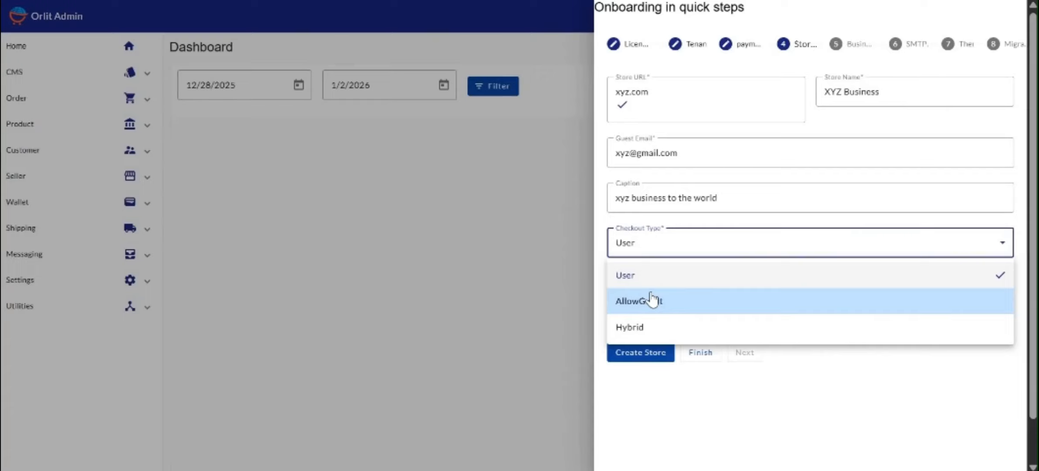
left_click(653, 301)
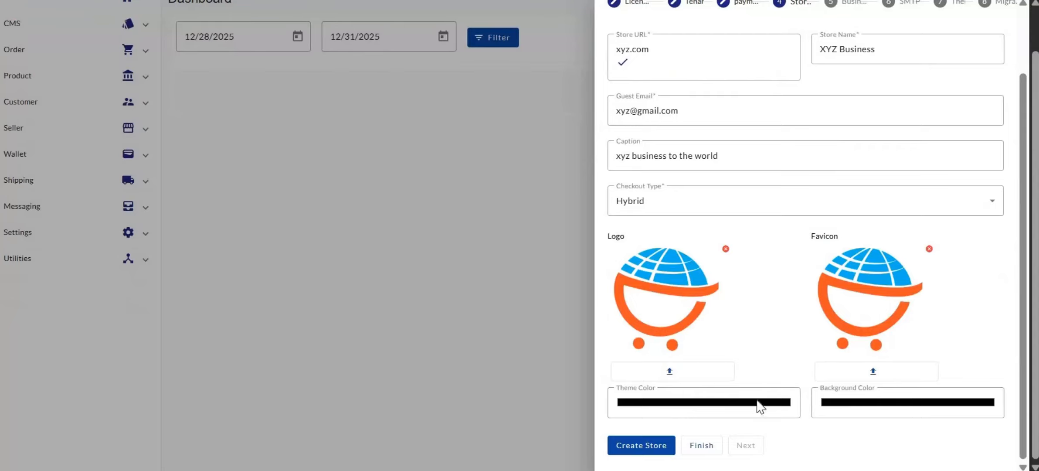
Set the theme colour to a bright salmon red-orange, RGB 240, 111, 96.
left_click(759, 406)
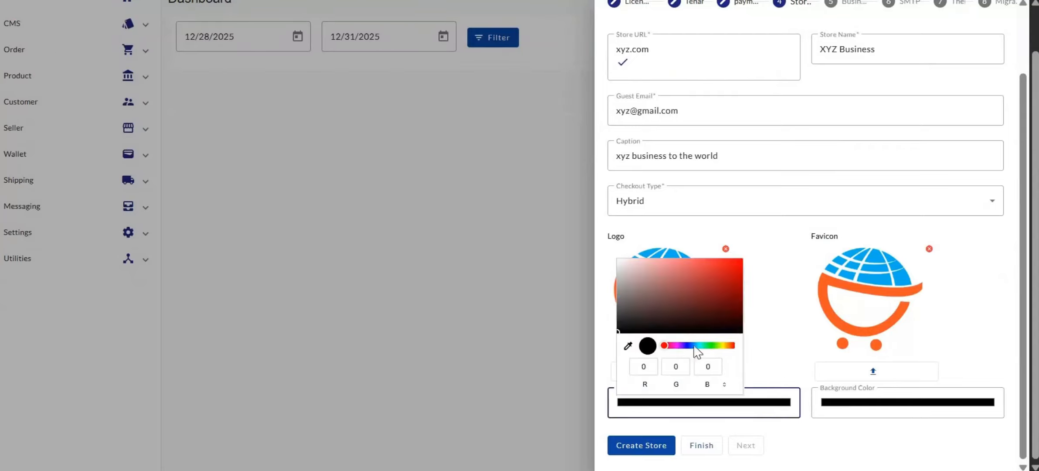
left_click_drag(727, 345, 733, 346)
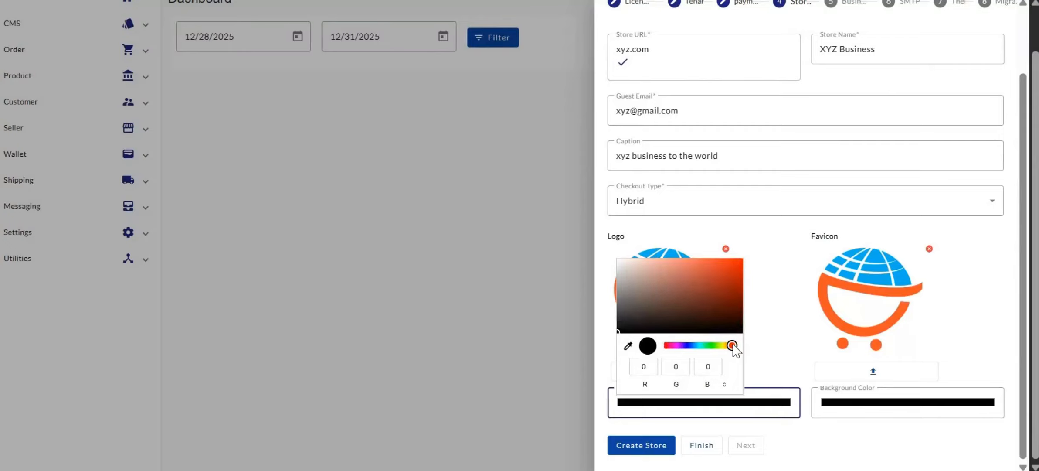
left_click(667, 270)
left_click(710, 270)
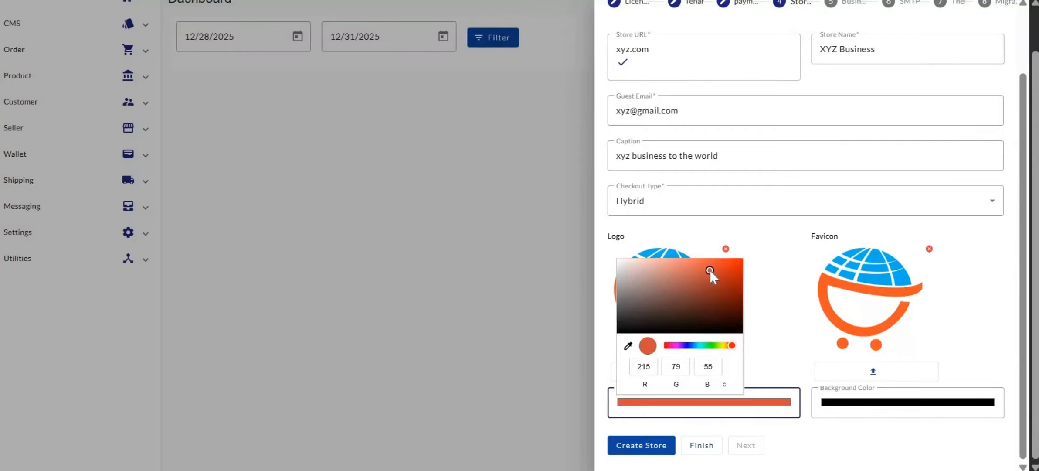
left_click(692, 281)
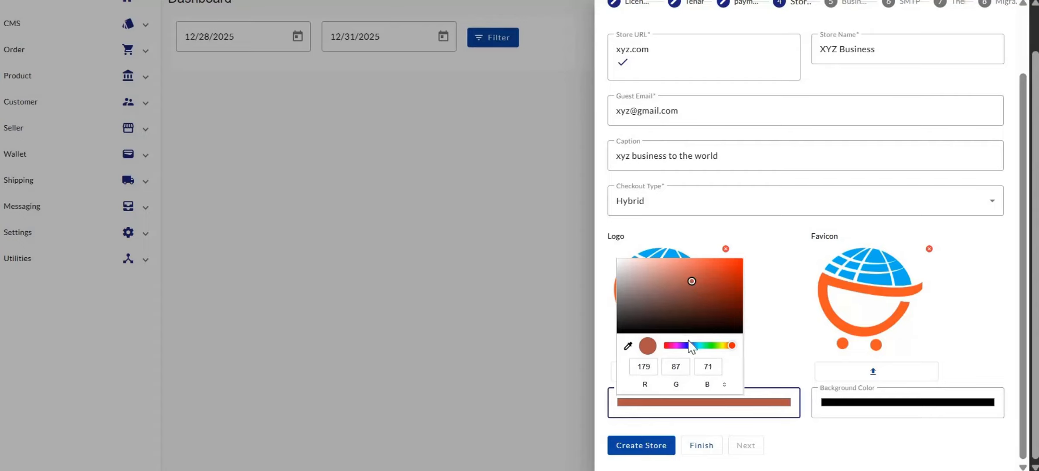
left_click(726, 346)
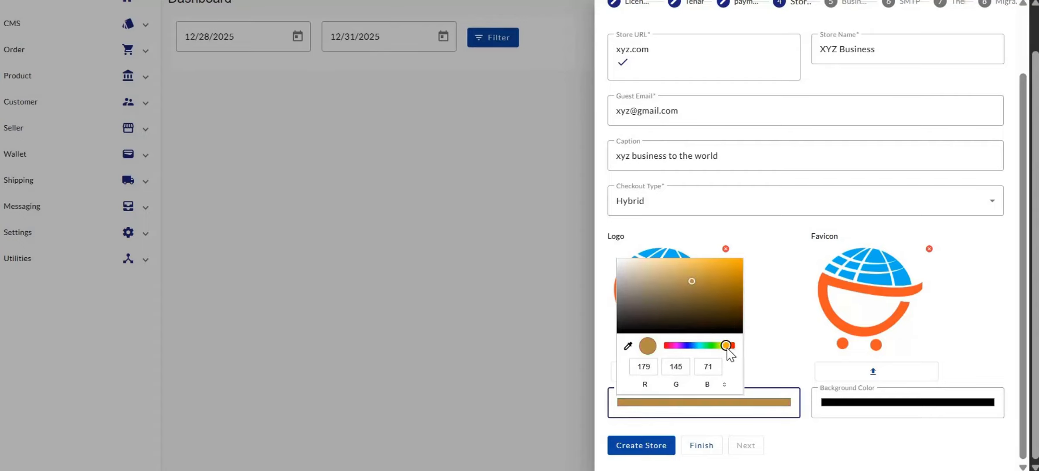
left_click(683, 272)
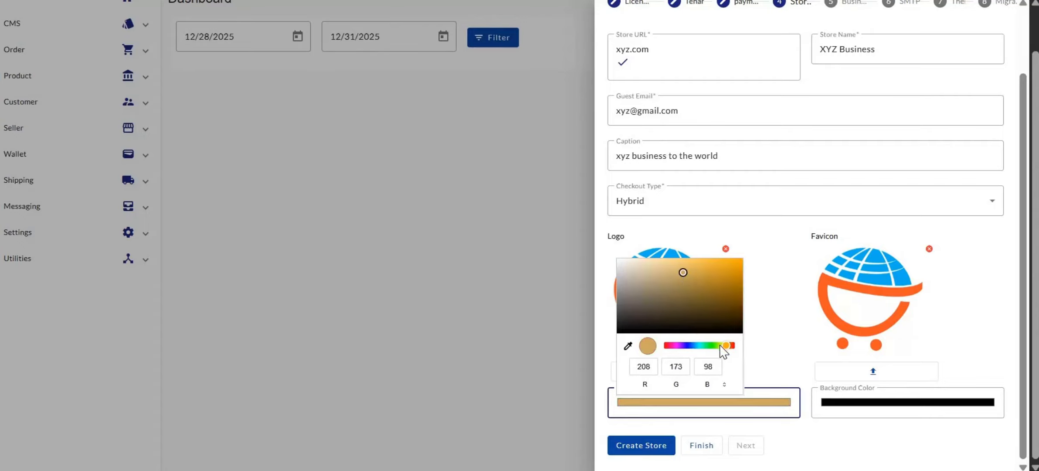
left_click(719, 346)
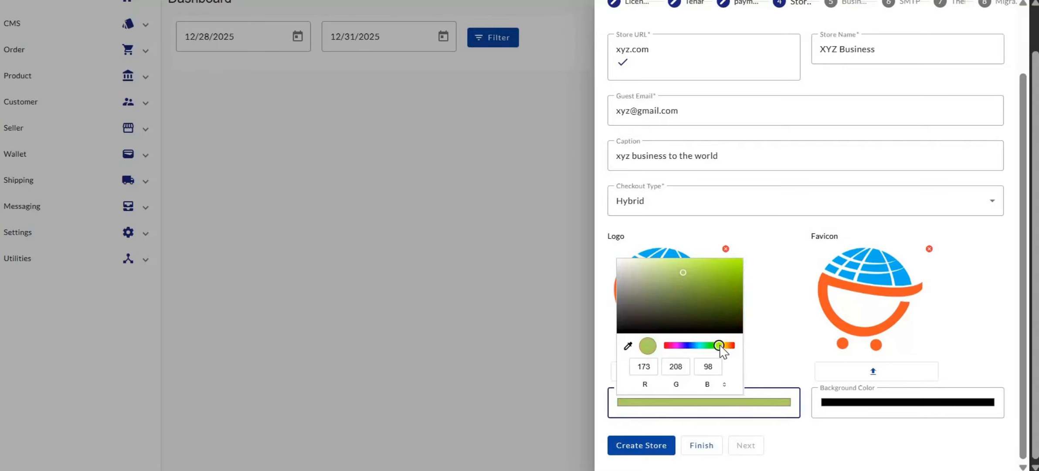
left_click(670, 346)
left_click(665, 346)
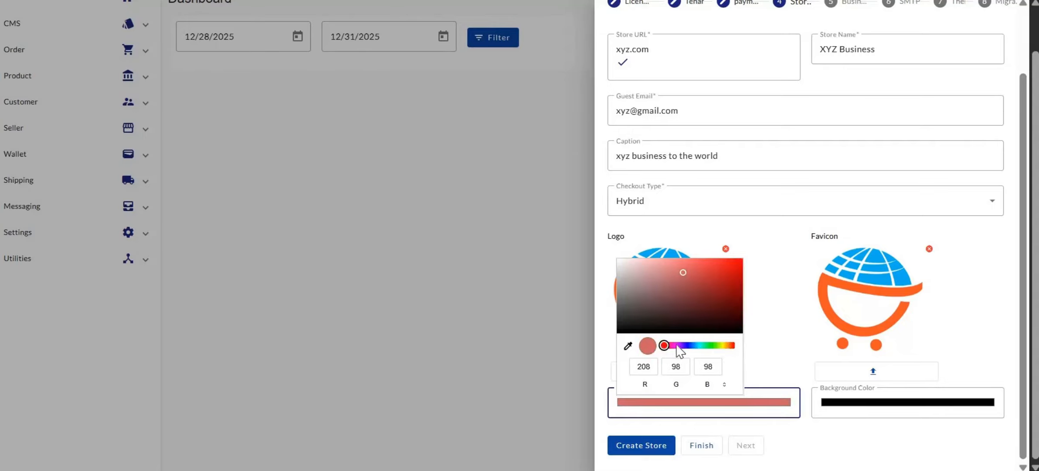
left_click(733, 346)
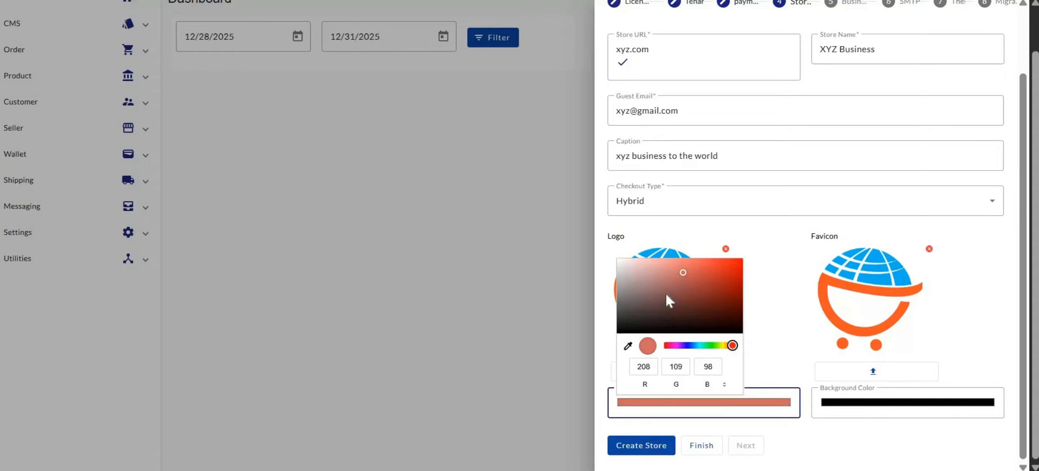
left_click(666, 293)
left_click(676, 273)
left_click(692, 263)
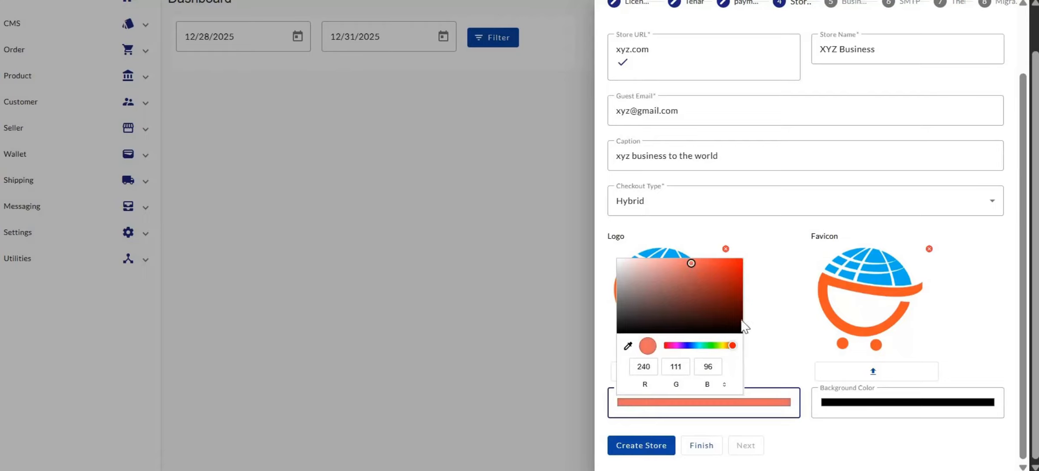
left_click(850, 411)
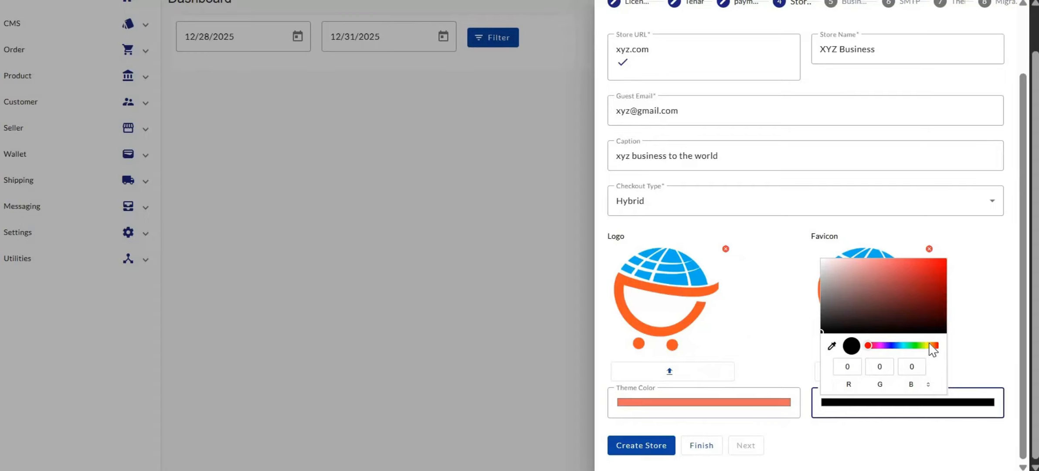
Set the background colour to soft blue, RGB 112, 153, 219.
left_click(929, 345)
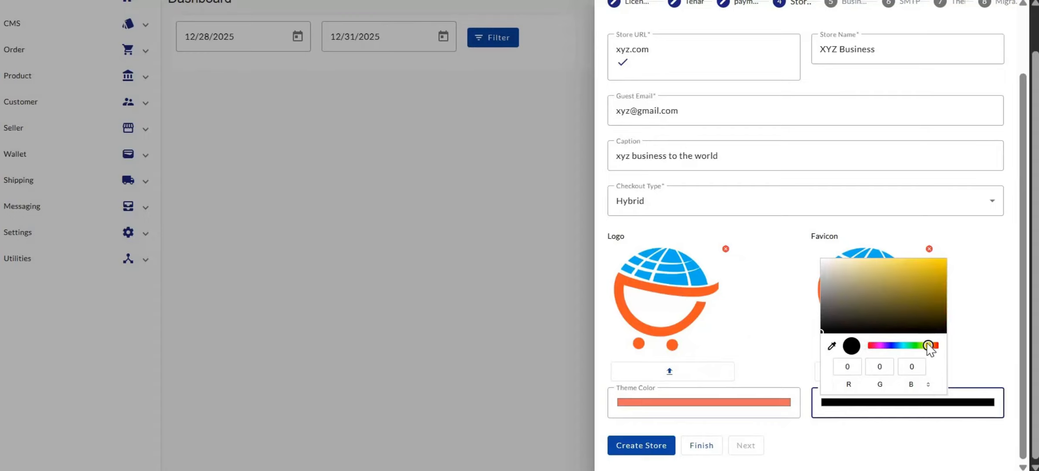
left_click(896, 345)
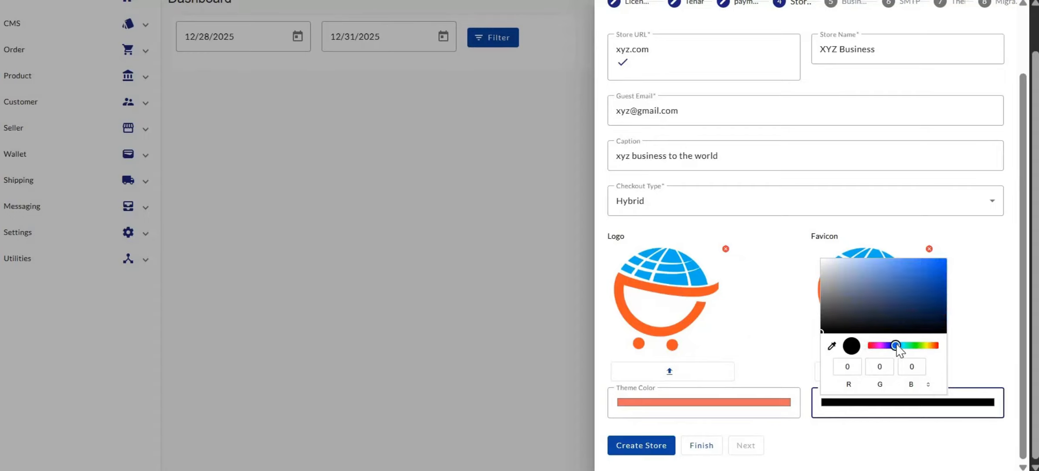
left_click(914, 273)
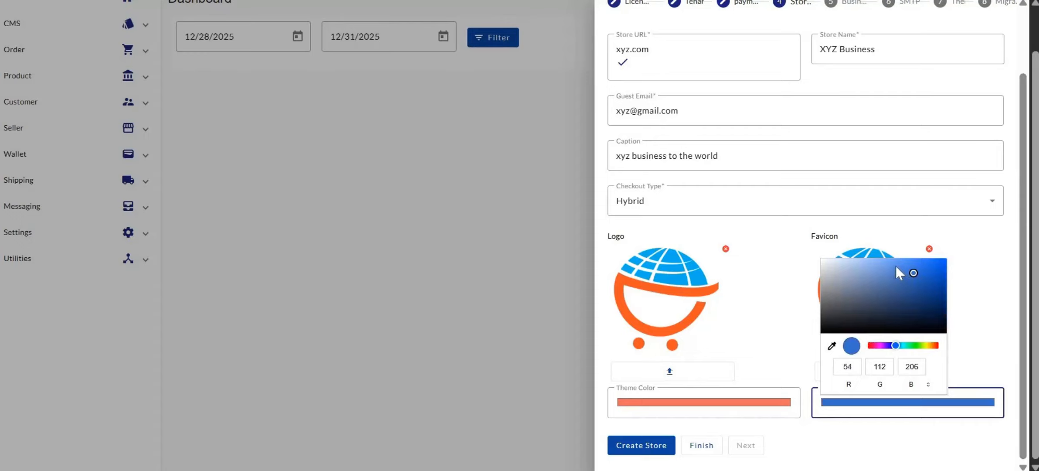
left_click(896, 267)
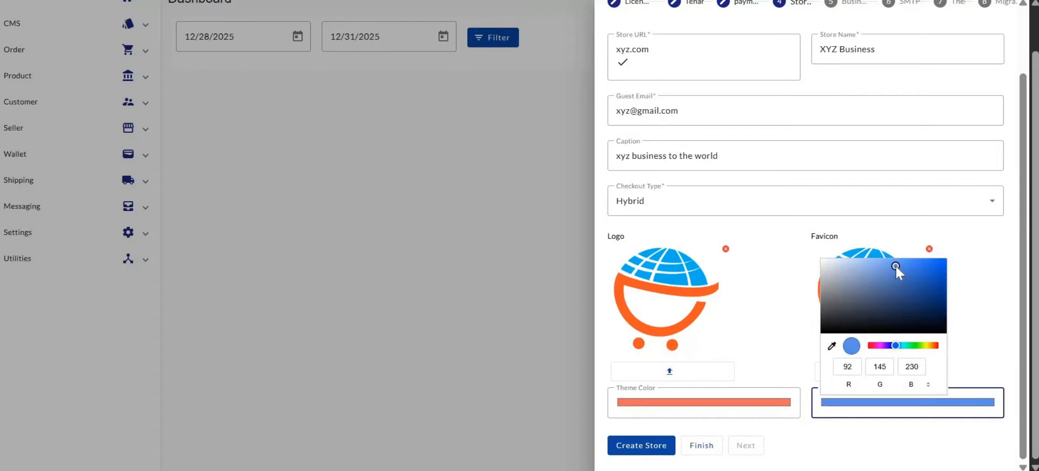
left_click(910, 345)
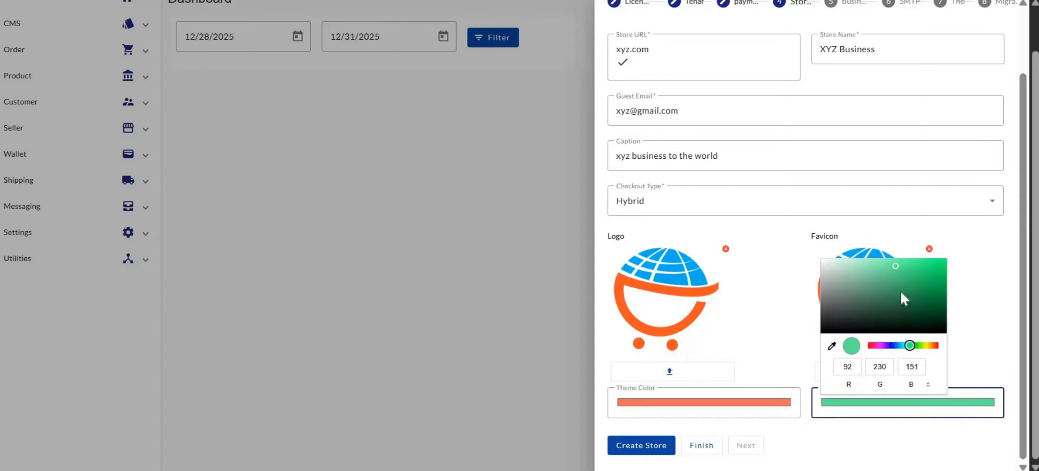
left_click(896, 345)
left_click(874, 270)
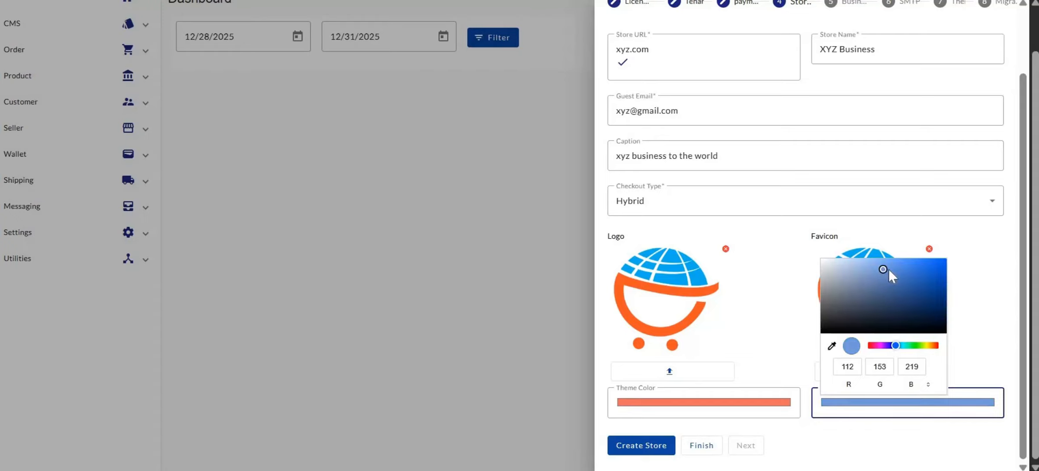
left_click(889, 269)
left_click(763, 334)
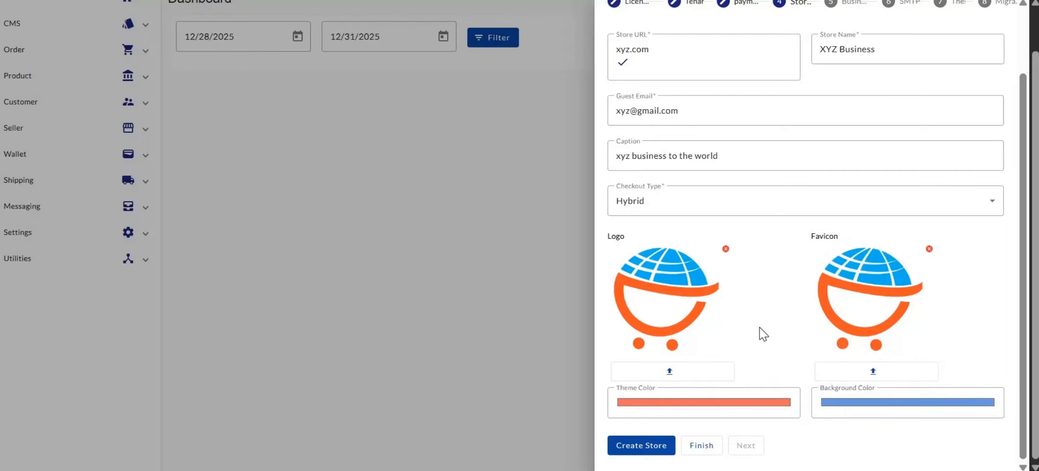
Create the store and advance to step 5, Pick Business Locations.
left_click(636, 445)
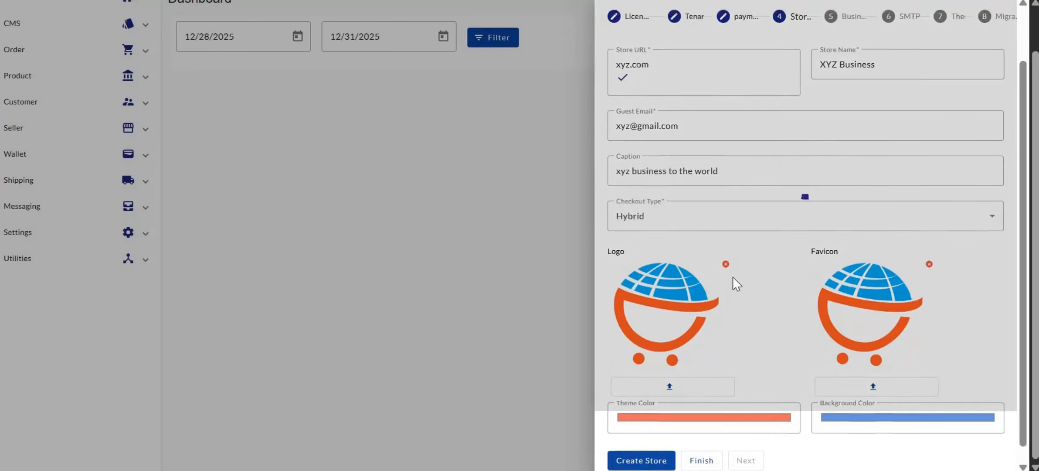
scroll(732, 251, "down", 2)
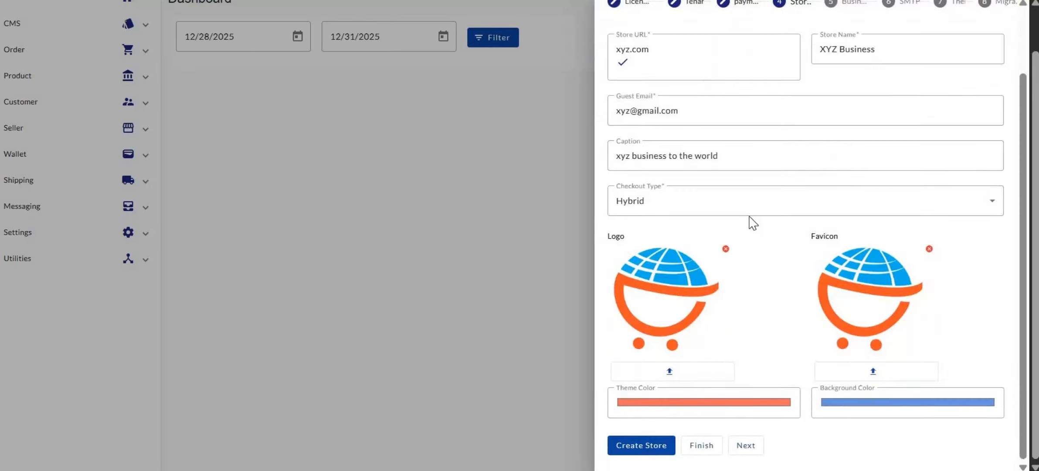
left_click(746, 445)
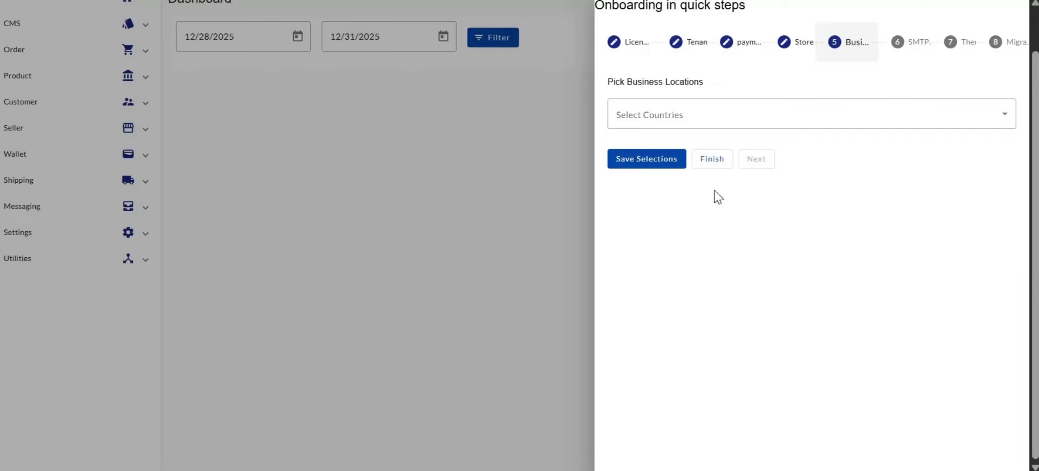
Choose Nigeria as the business location country, leave states unpicked, and save the selections.
left_click(688, 115)
left_click(688, 115)
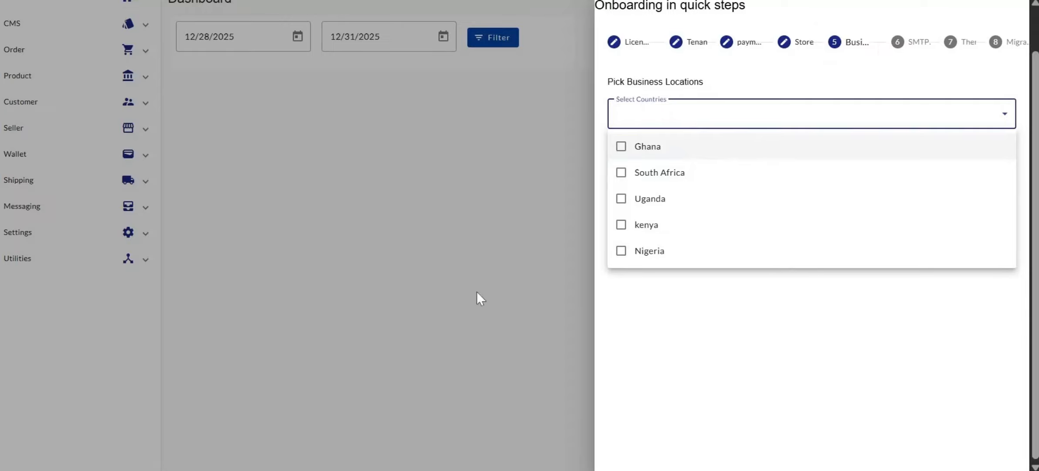
left_click(620, 253)
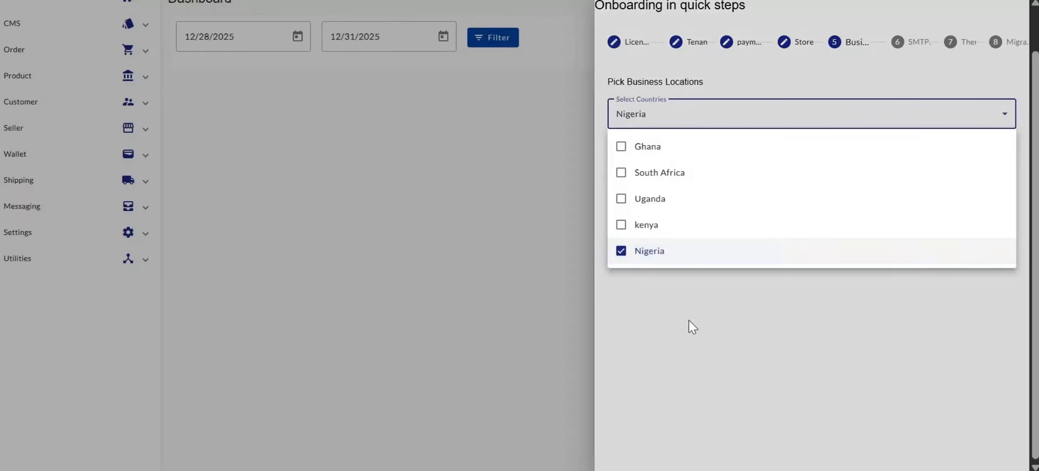
left_click(689, 320)
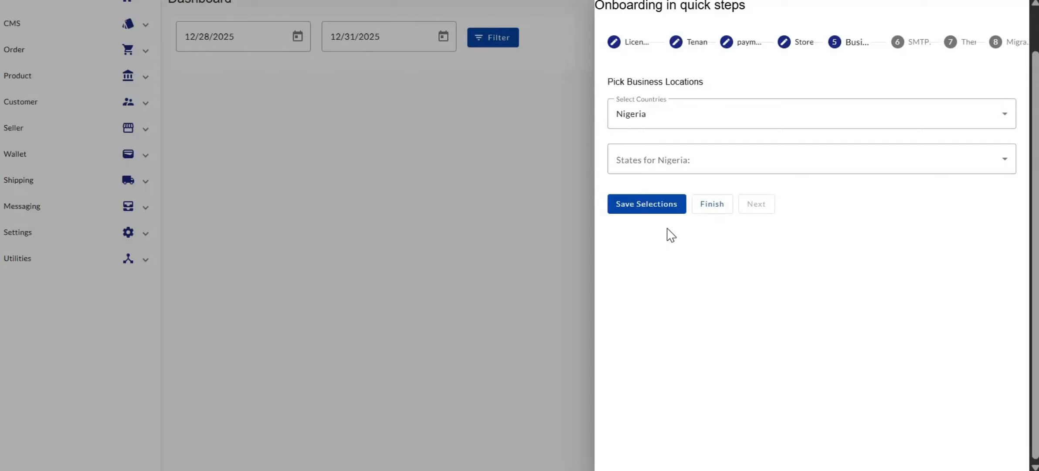
left_click(635, 166)
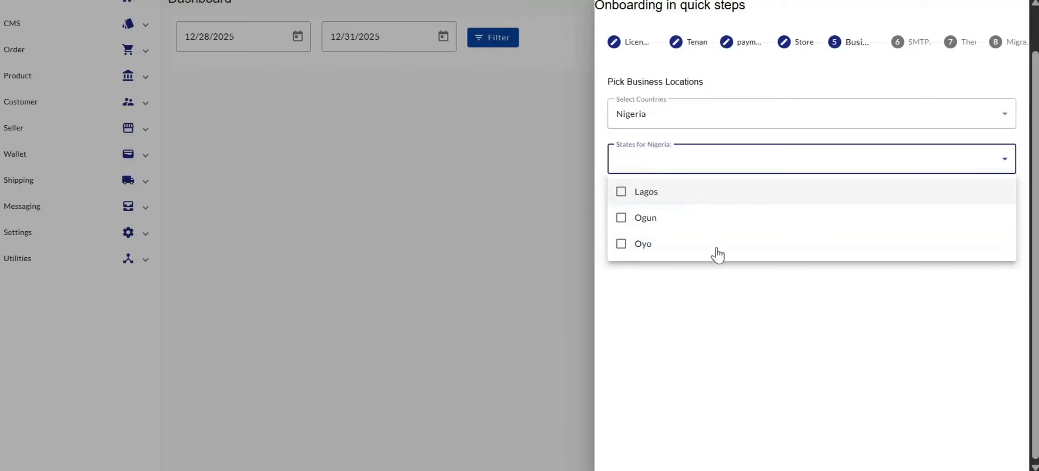
left_click(665, 198)
left_click(694, 290)
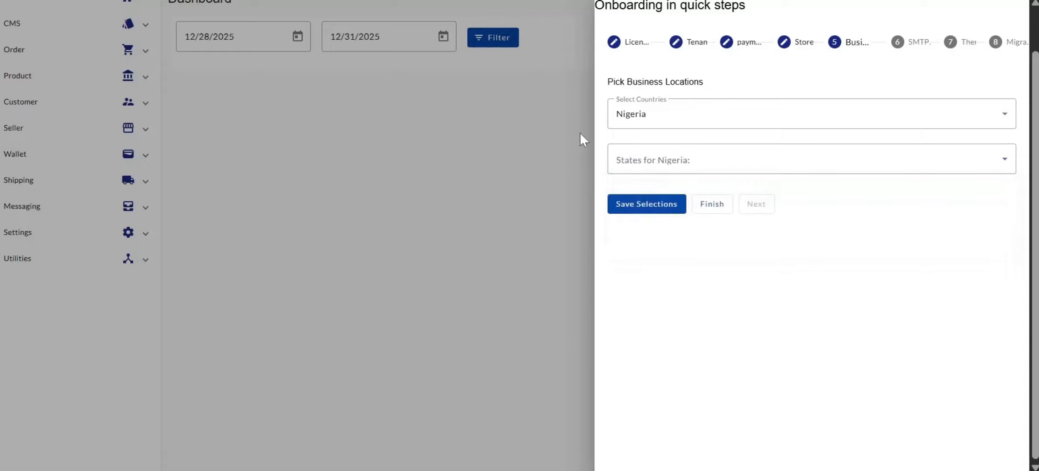
left_click(639, 213)
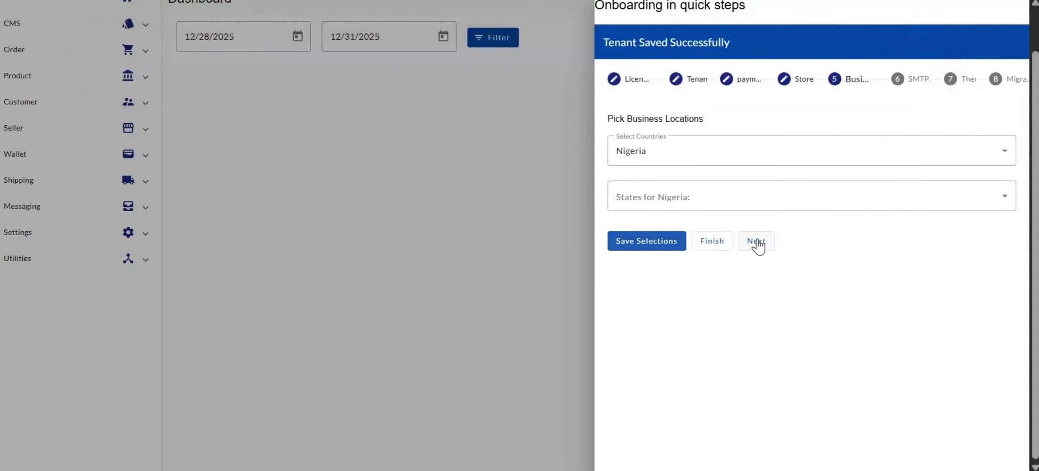
Advance the wizard to step 6, SMTP setup, and open the SMTP Profile dropdown.
left_click(757, 244)
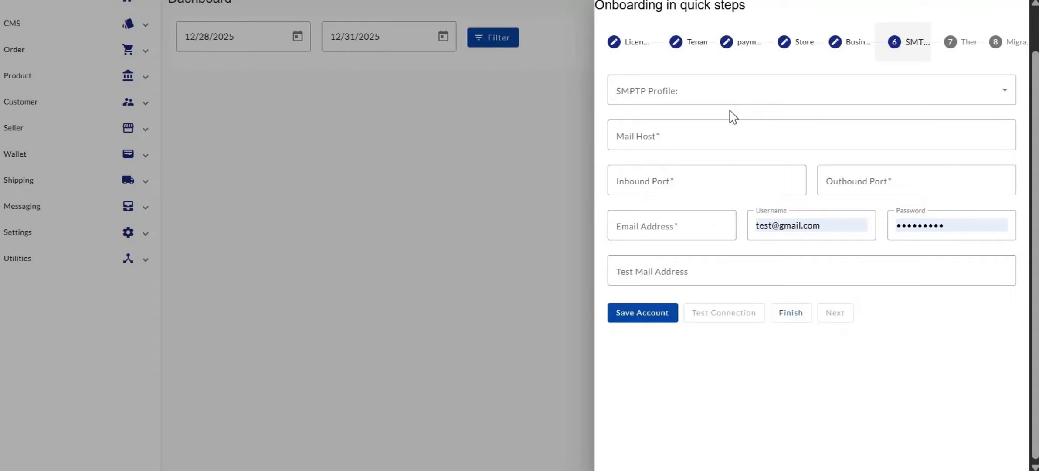
left_click(689, 88)
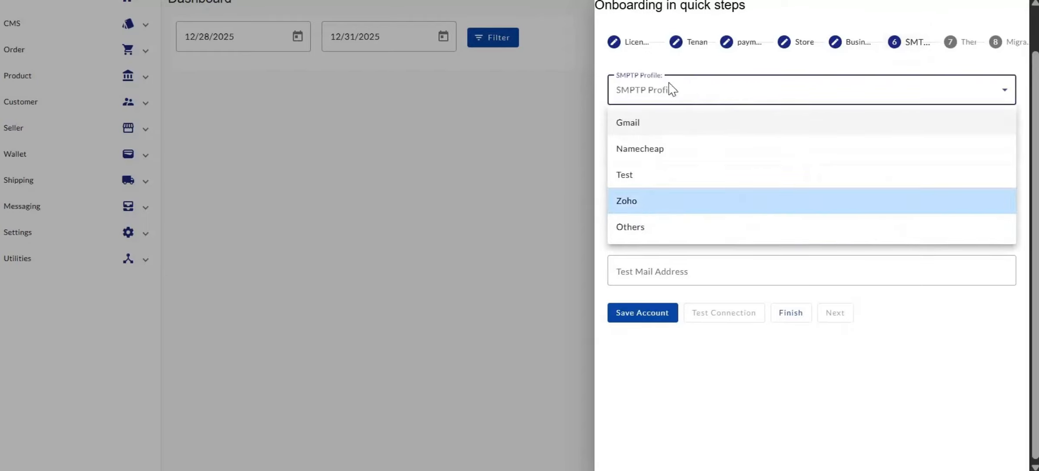
Select the Gmail profile (smtp.gmail.com, ports 465/587), enter the sender's e-mail address, and save the account.
left_click(628, 127)
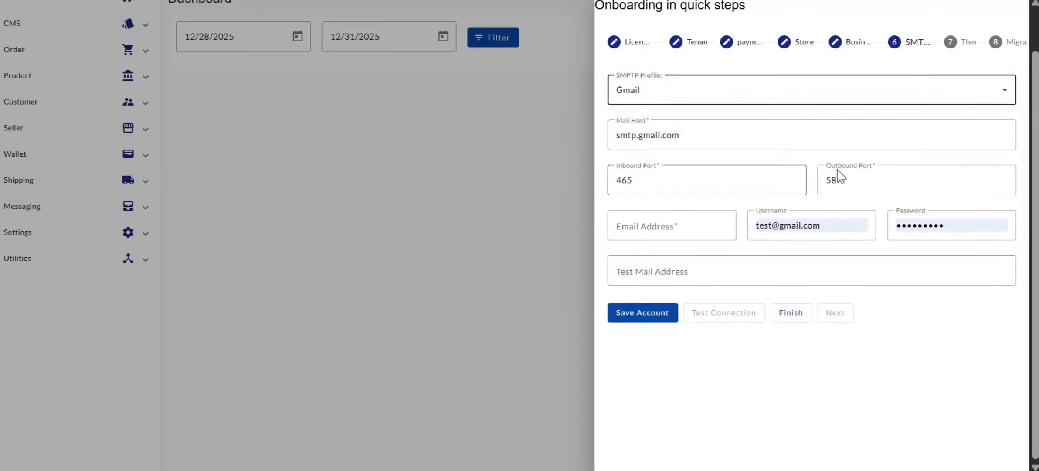
left_click(647, 228)
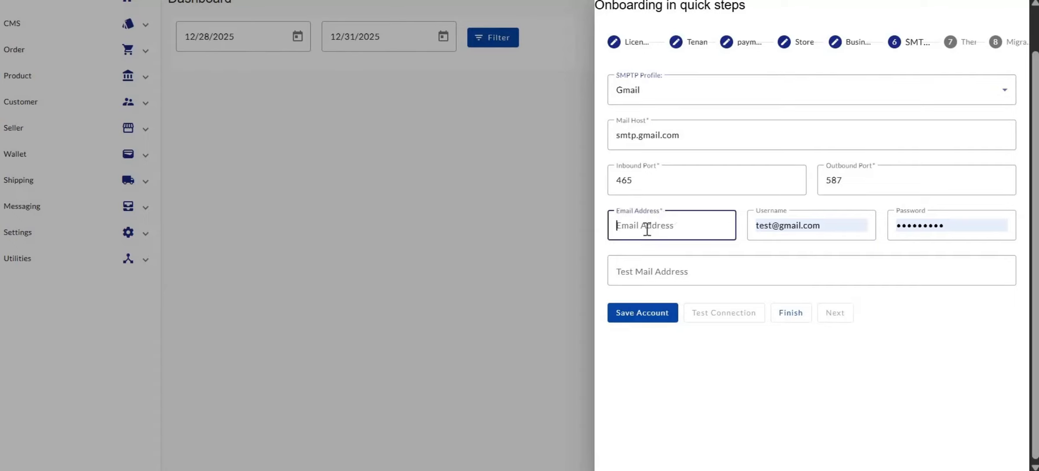
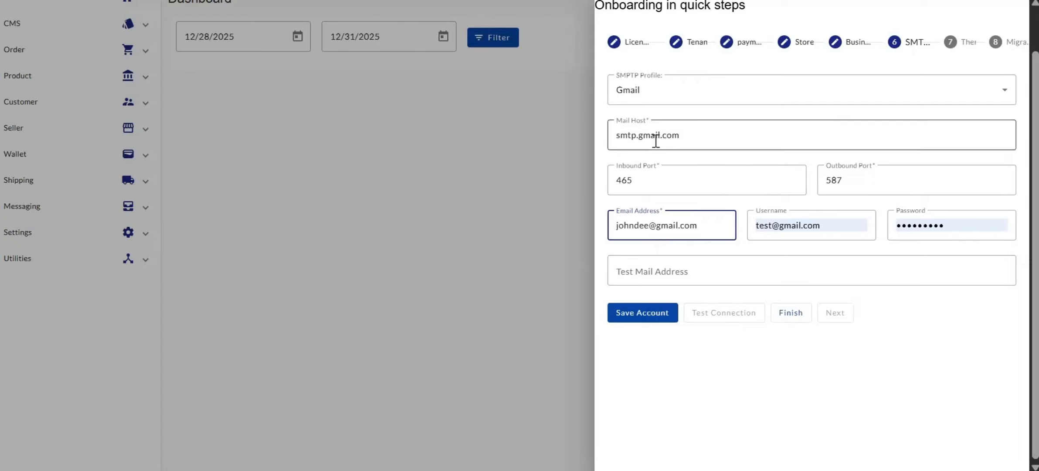
left_click(641, 318)
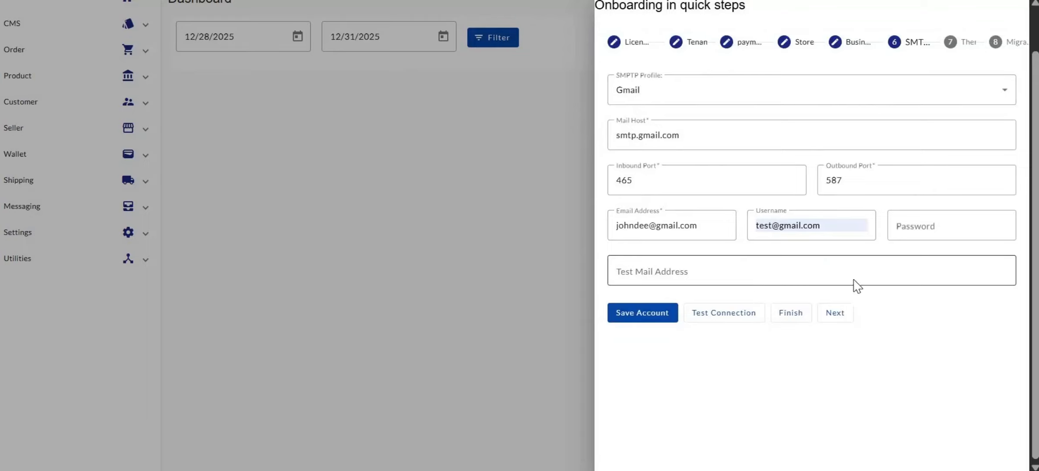
Continue to the Theme step and look through the Cobalt, Ruby, Rose, Olive and Pearl themes.
left_click(835, 313)
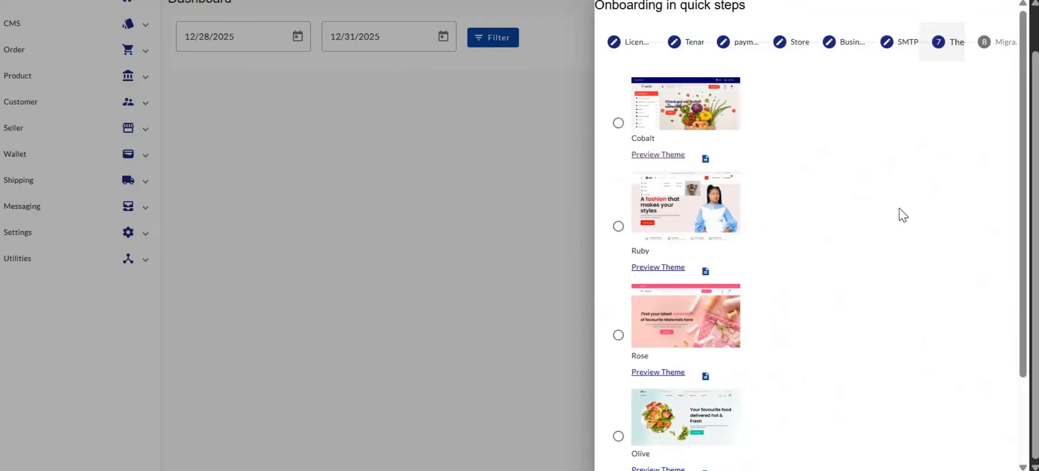
scroll(716, 215, "down", 3)
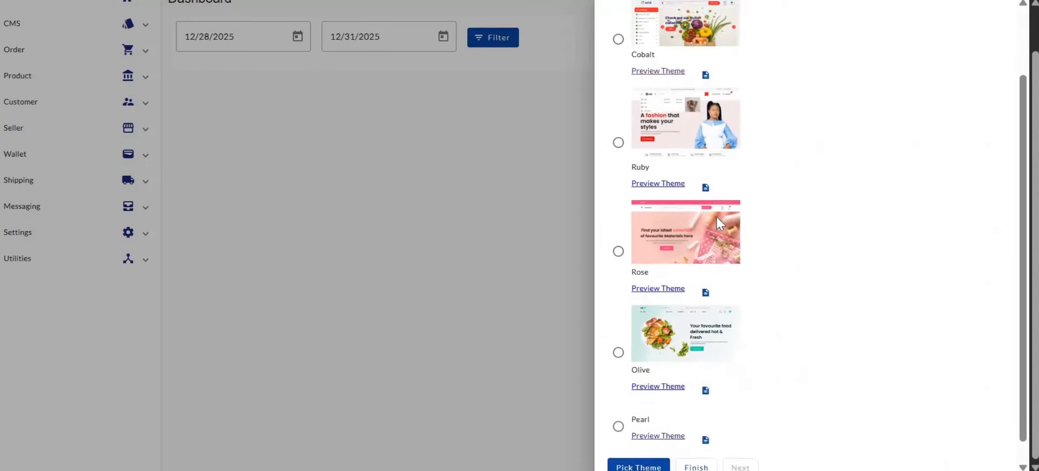
scroll(716, 215, "up", 3)
scroll(716, 216, "down", 3)
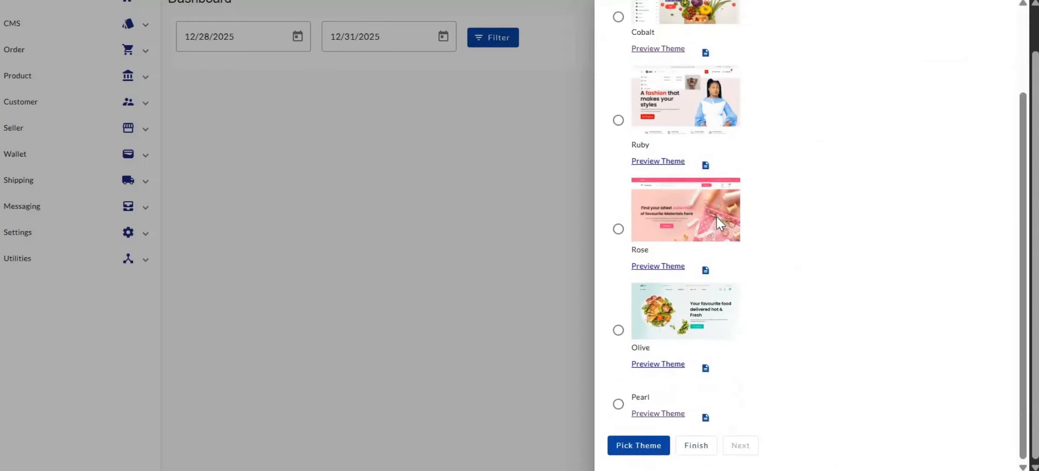
scroll(716, 216, "up", 3)
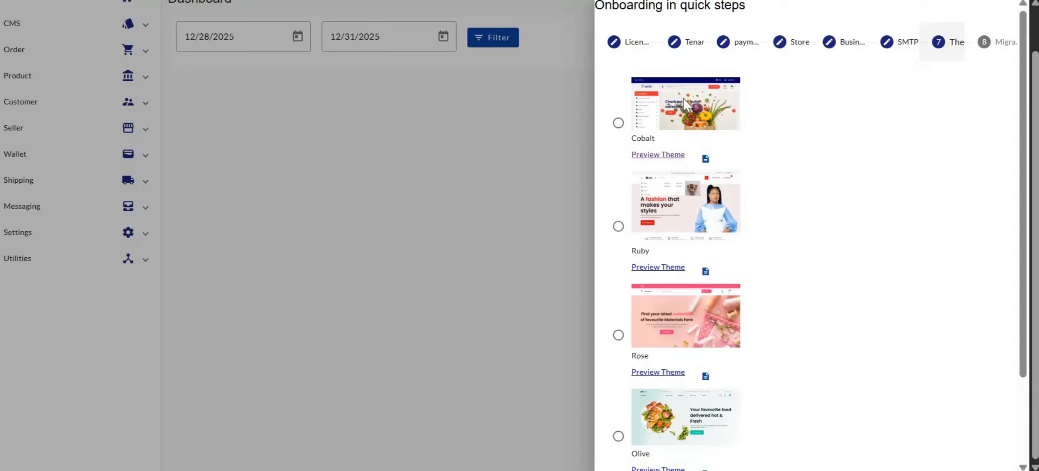
Inspect the Cobalt theme's mobile, cart and order-completed page previews.
left_click(705, 160)
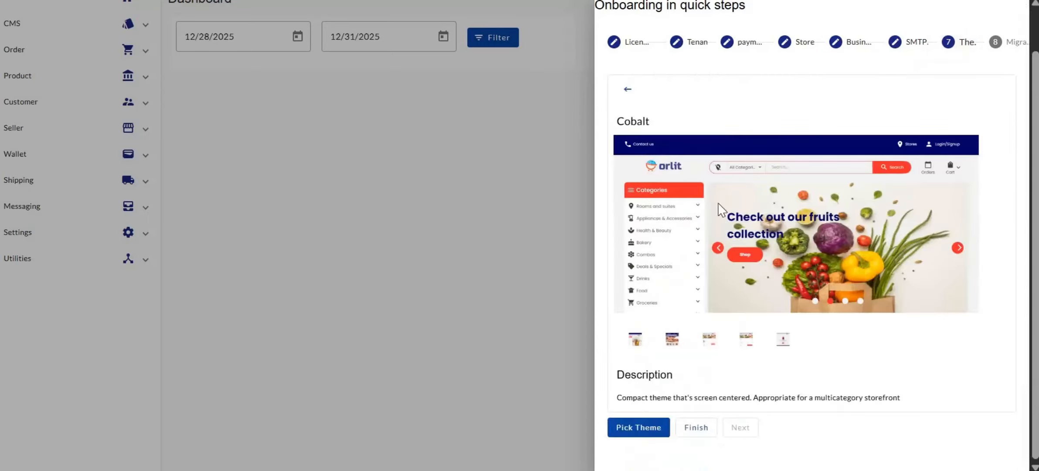
left_click(672, 341)
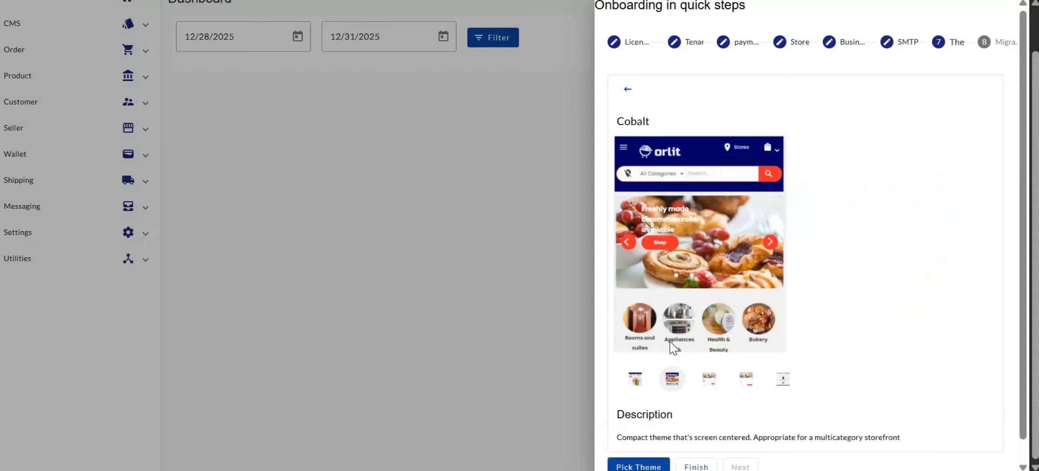
left_click(709, 383)
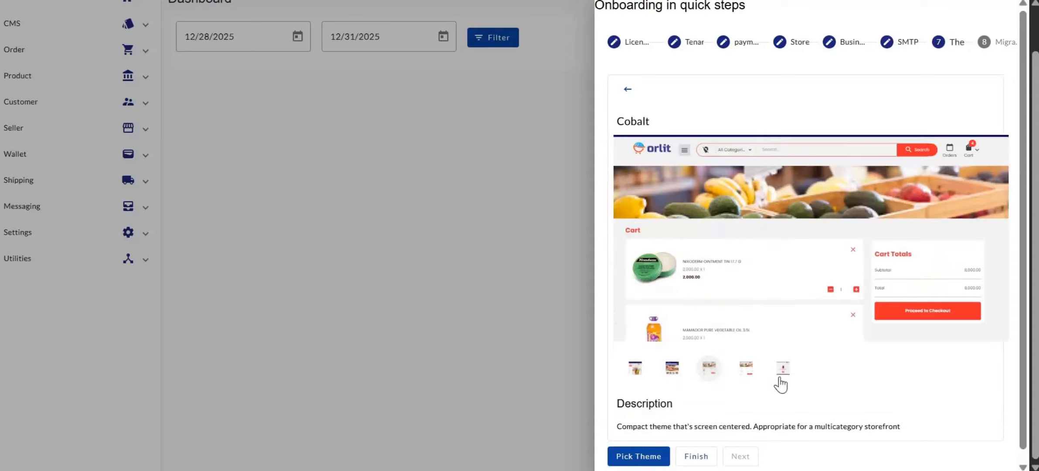
left_click(784, 379)
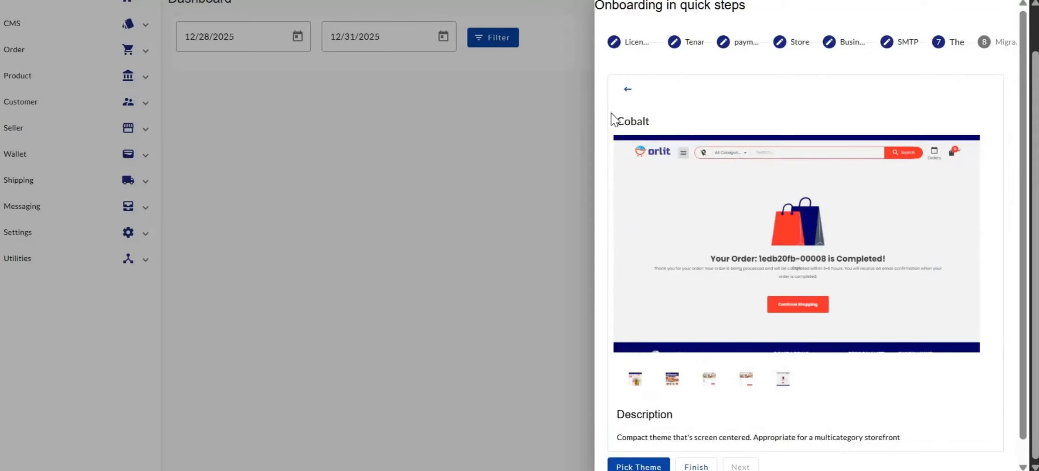
left_click(626, 90)
Preview the Rose and Olive themes, then open the Ruby theme's detailed preview.
scroll(708, 277, "down", 3)
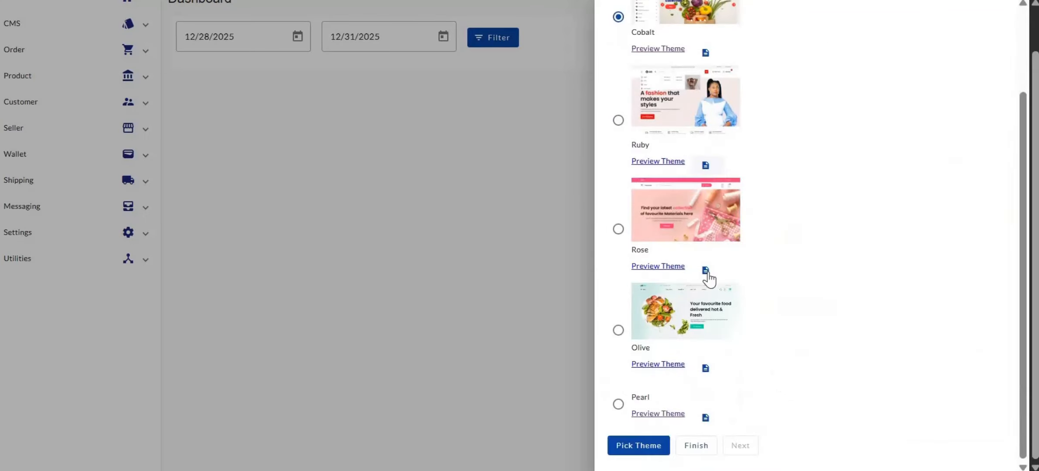
left_click(706, 270)
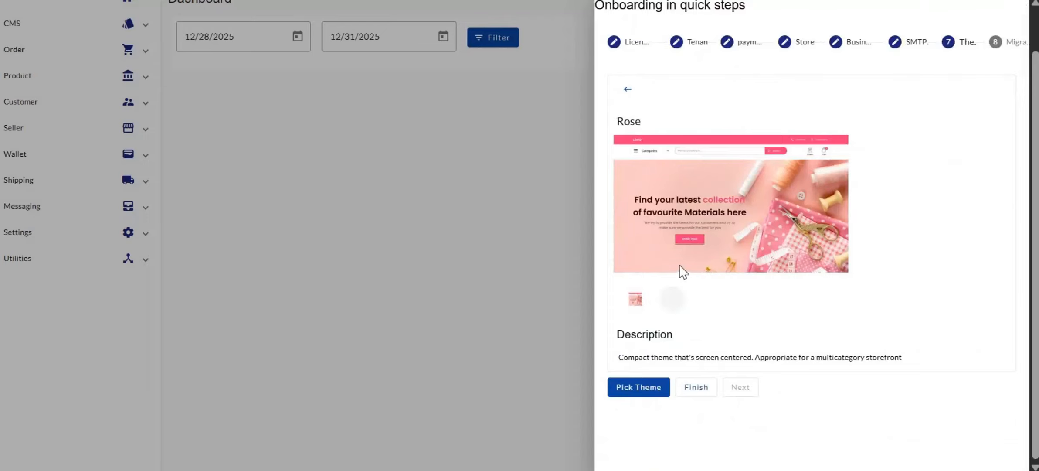
left_click(627, 89)
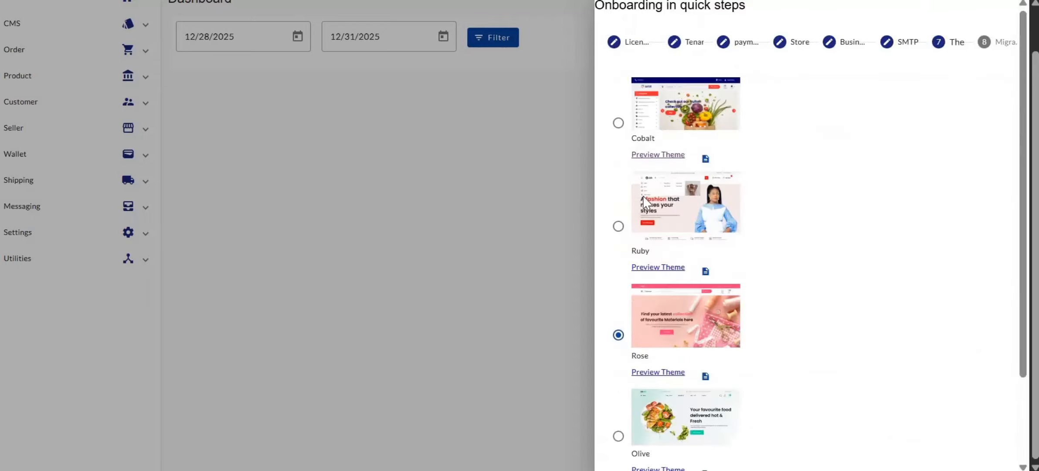
left_click(705, 369)
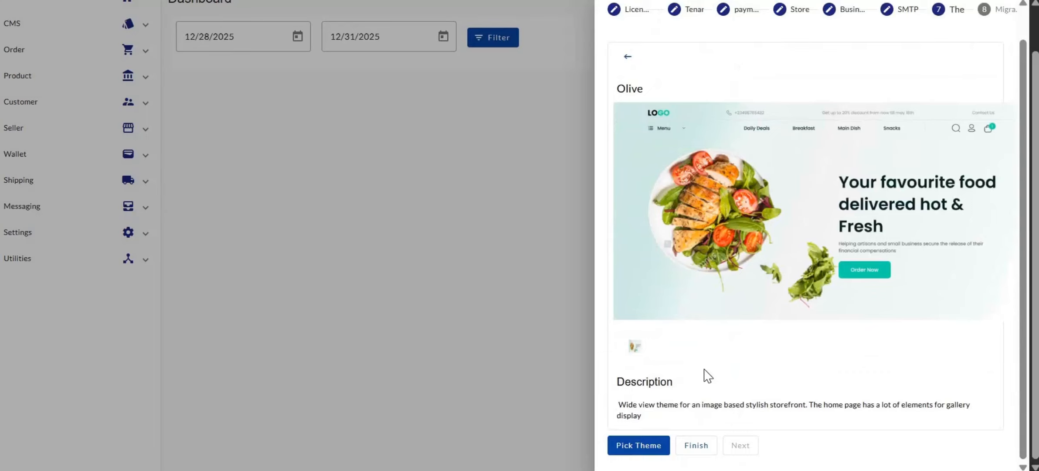
left_click(627, 56)
scroll(768, 320, "up", 1)
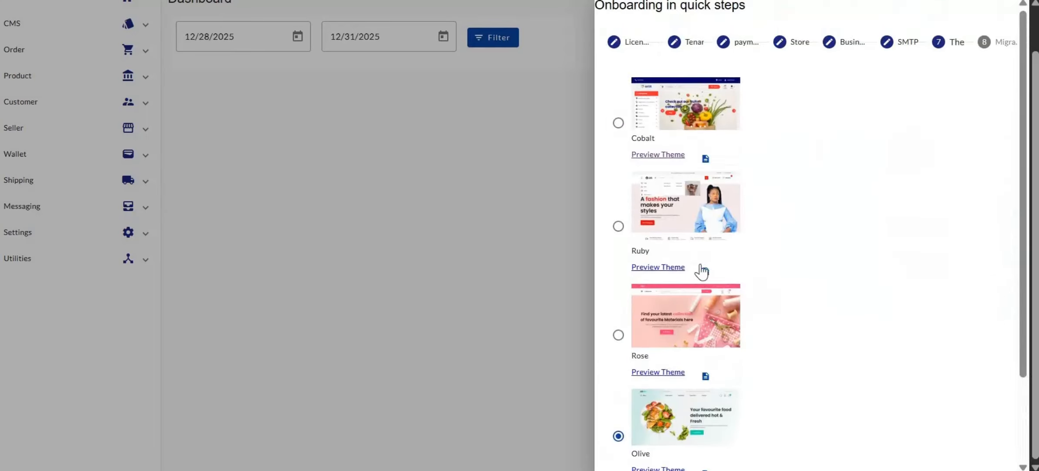
left_click(706, 272)
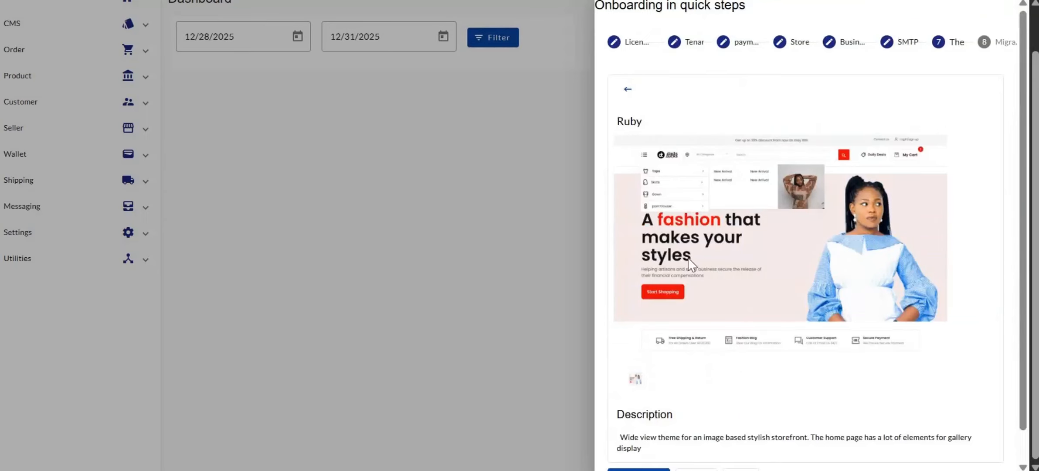
scroll(691, 261, "down", 1)
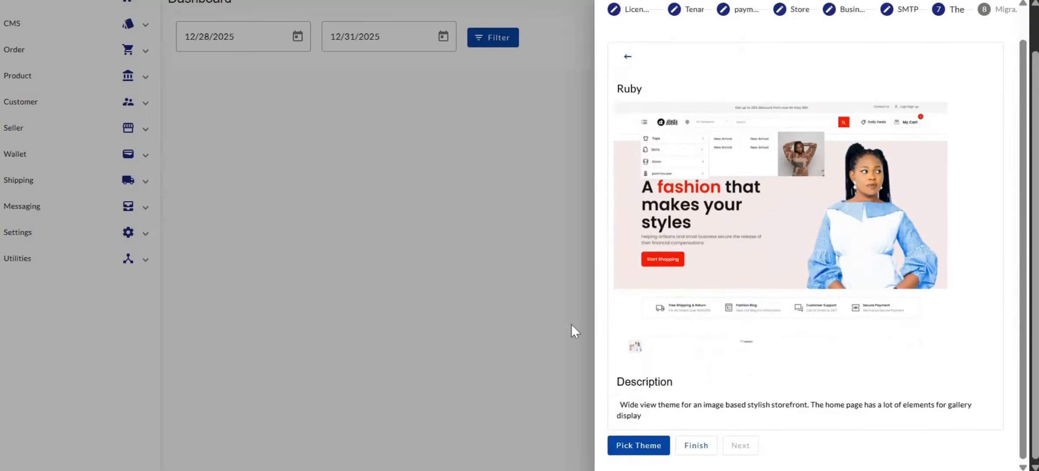
Pick Ruby as the store theme, moving the wizard to step 8, Migration.
left_click(635, 446)
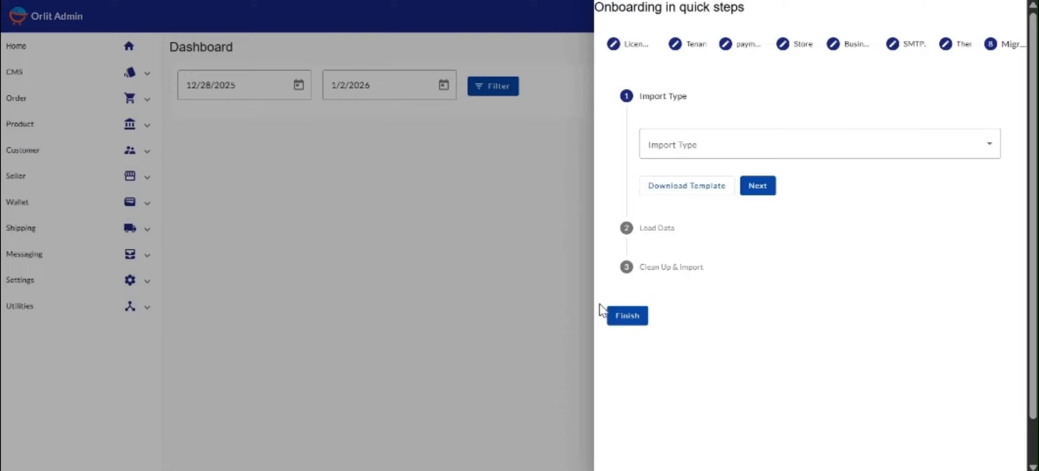
Finish onboarding from the Migration step and confirm the irreversible finish.
left_click(628, 317)
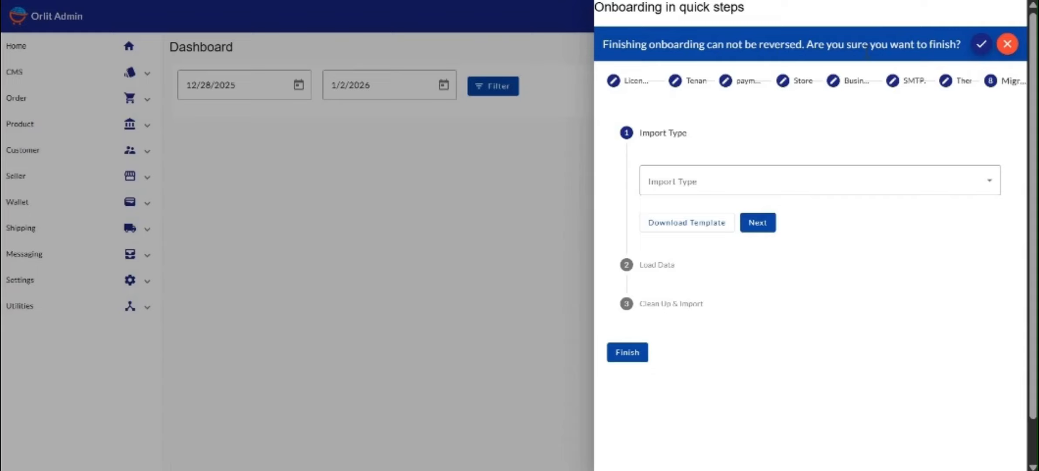
left_click(982, 44)
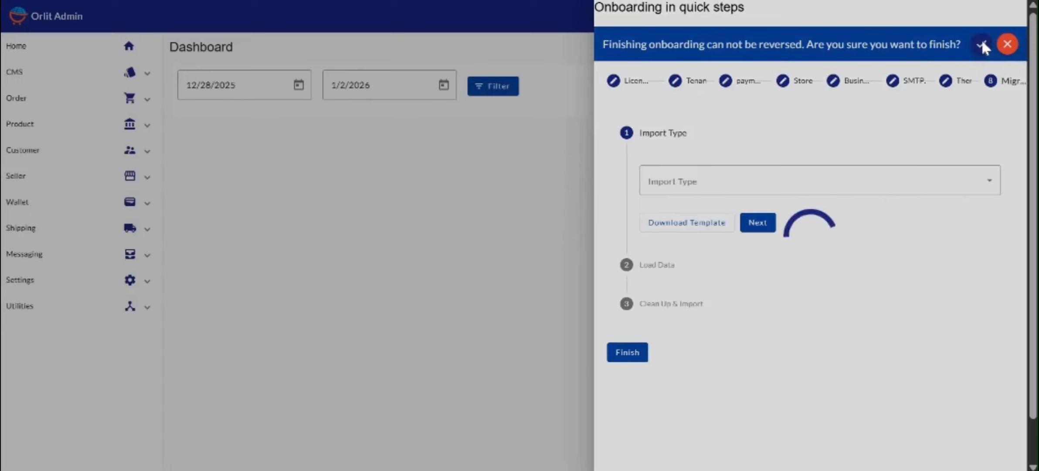